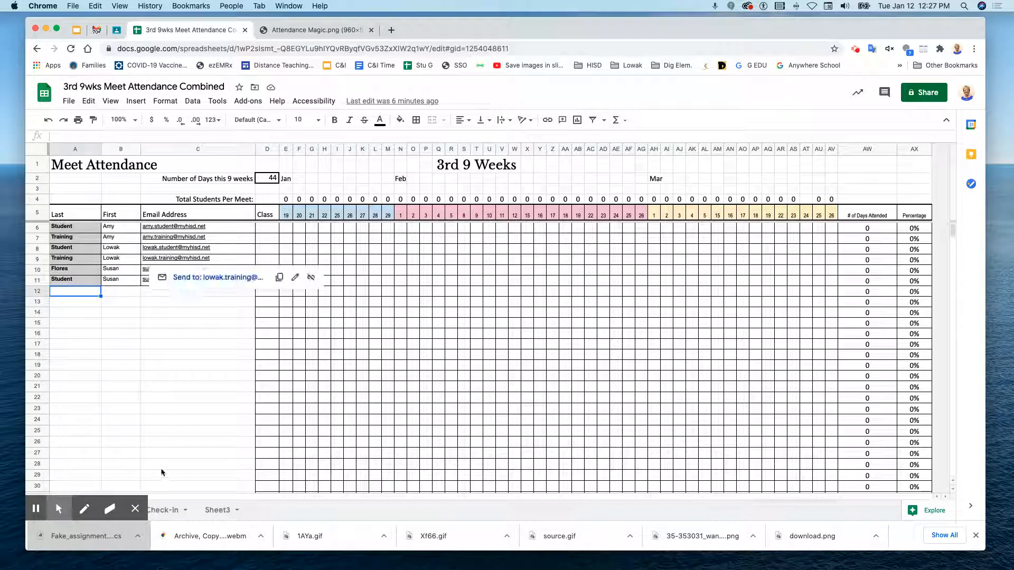
Step: Paste the copied attendee e-mails under day 19 on the Check-in sheet from A2, and check the attendance marks on the Roster sheet
{"action": "left_click", "coordinate": [141, 510]}
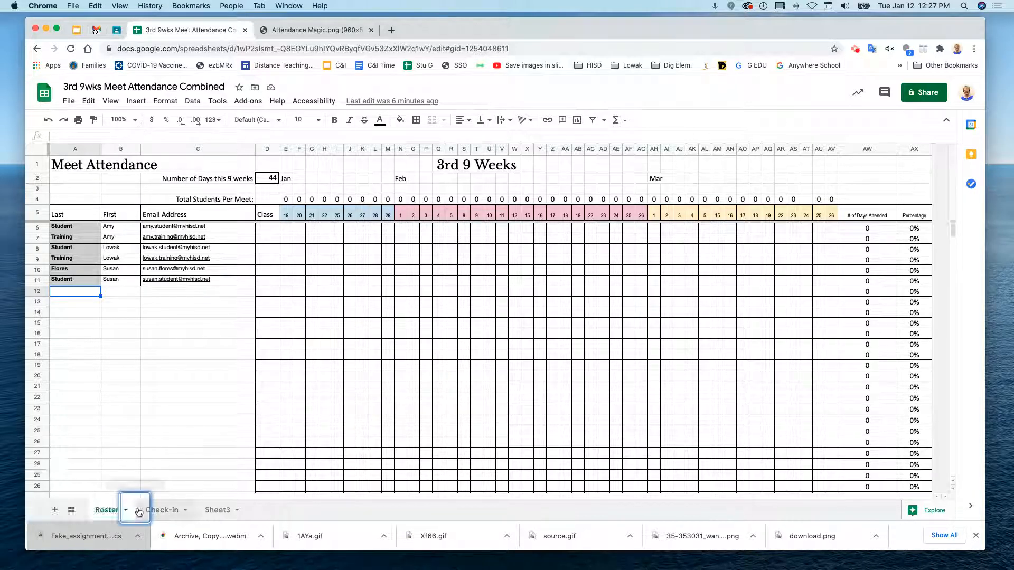
{"action": "left_click", "coordinate": [168, 514]}
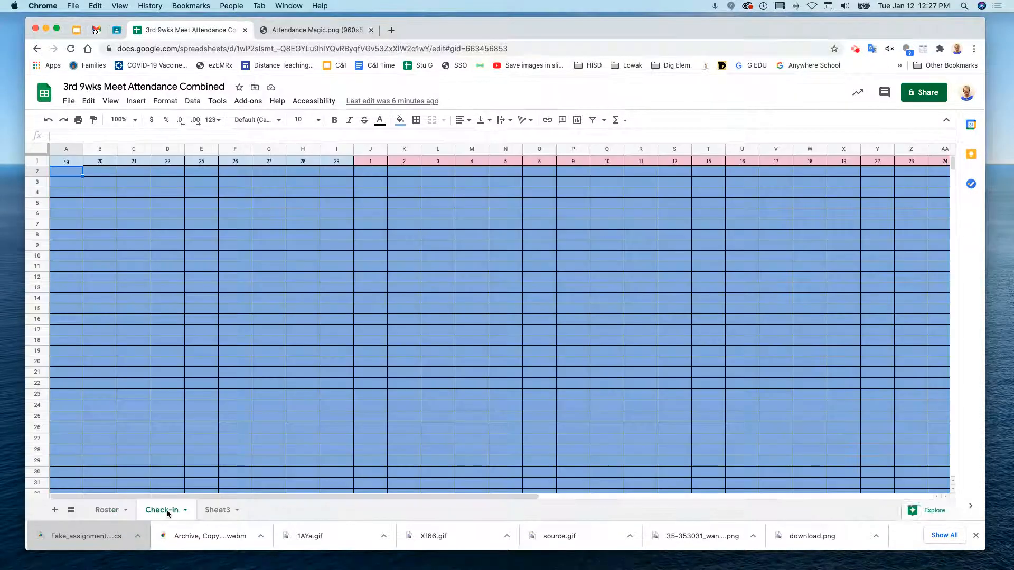
{"action": "right_click", "coordinate": [65, 173]}
{"action": "left_click", "coordinate": [76, 173]}
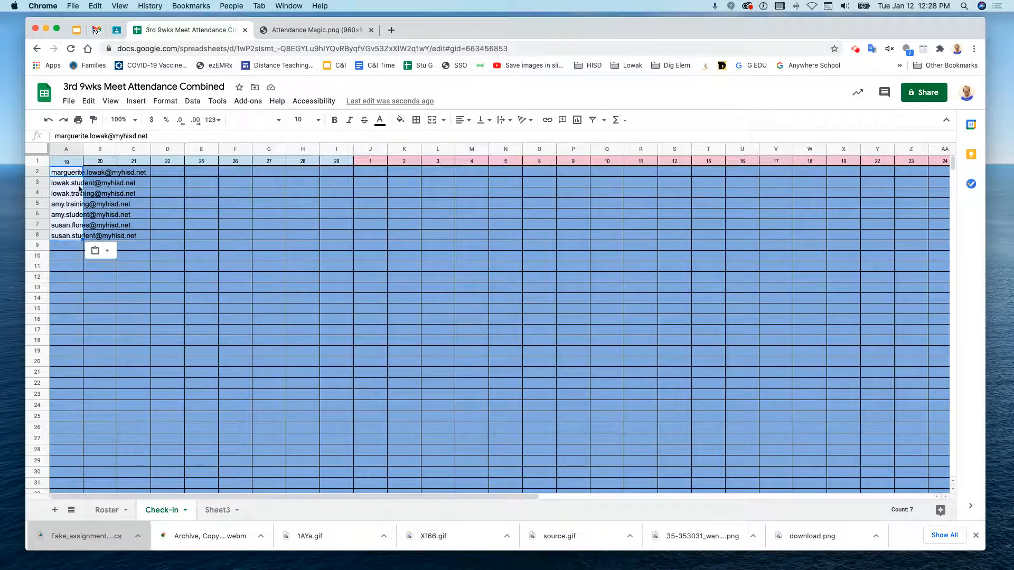
{"action": "mouse_move", "coordinate": [80, 189]}
{"action": "left_click", "coordinate": [108, 510]}
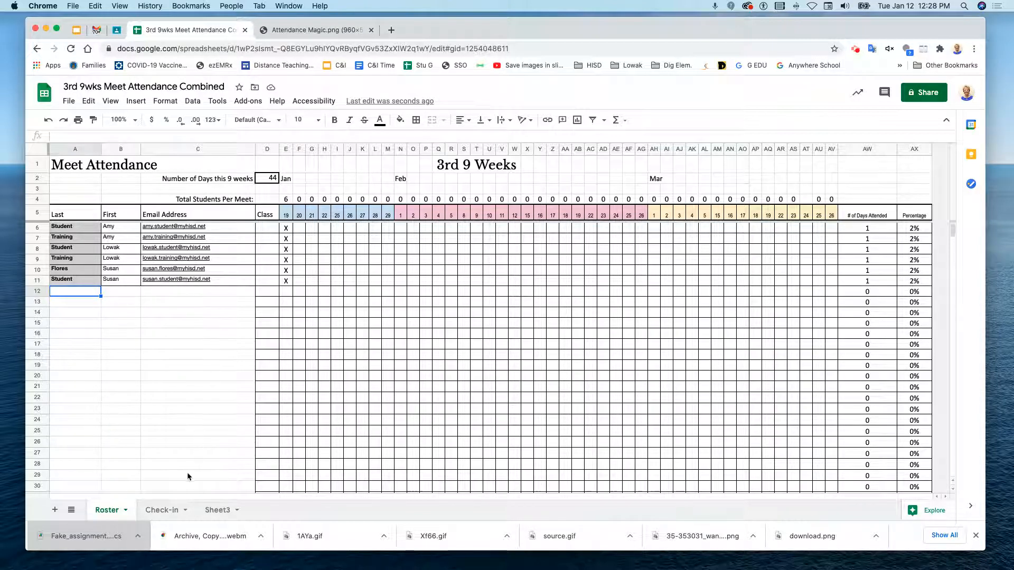
{"action": "left_click", "coordinate": [164, 513]}
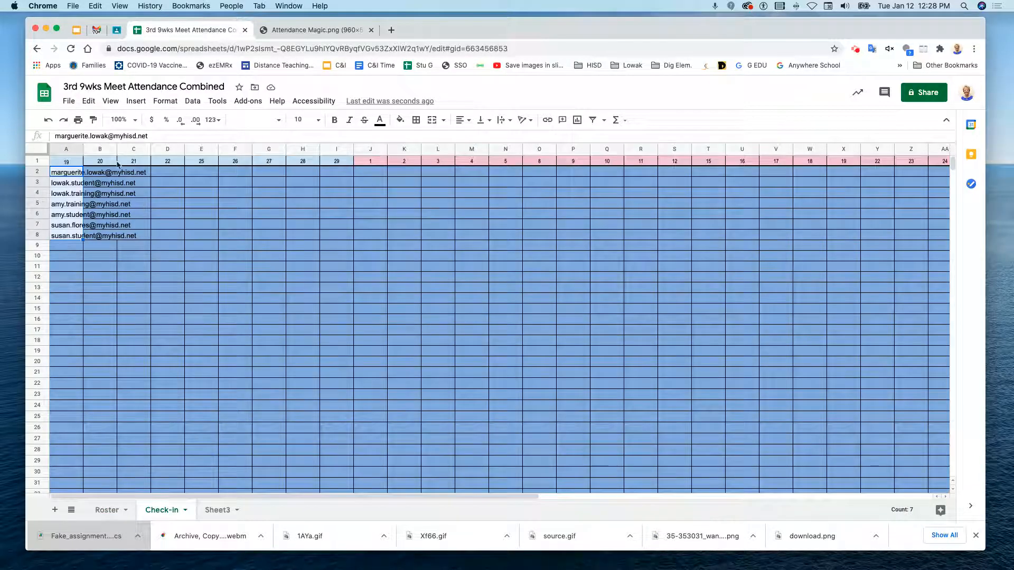
{"action": "left_click", "coordinate": [100, 173]}
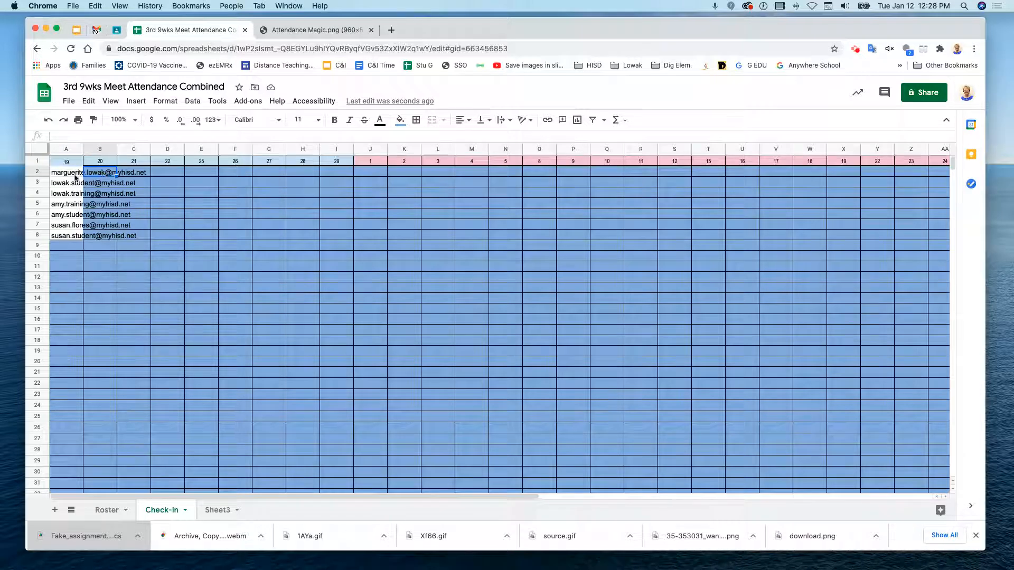
{"action": "right_click", "coordinate": [110, 176]}
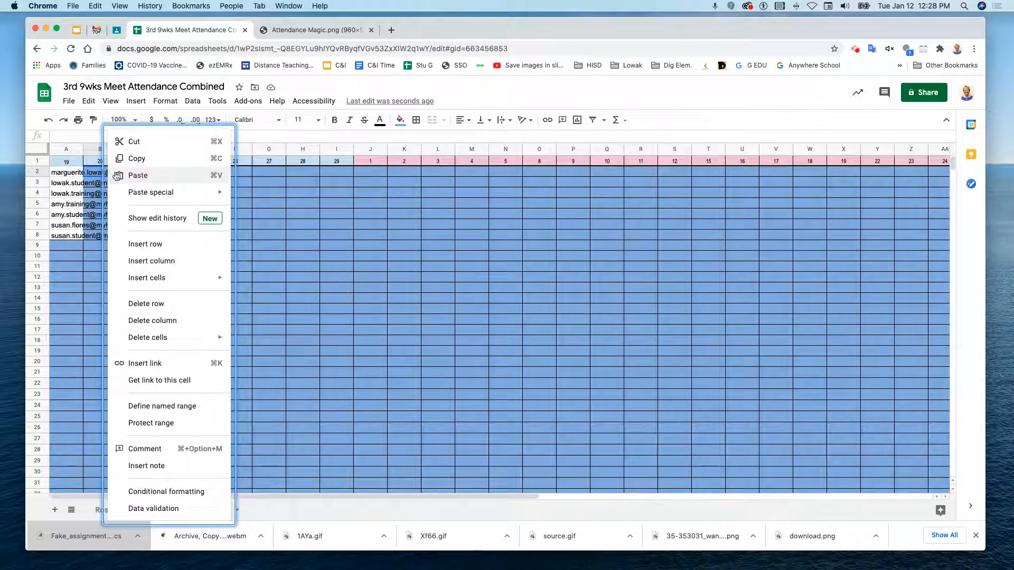
{"action": "left_click", "coordinate": [127, 176]}
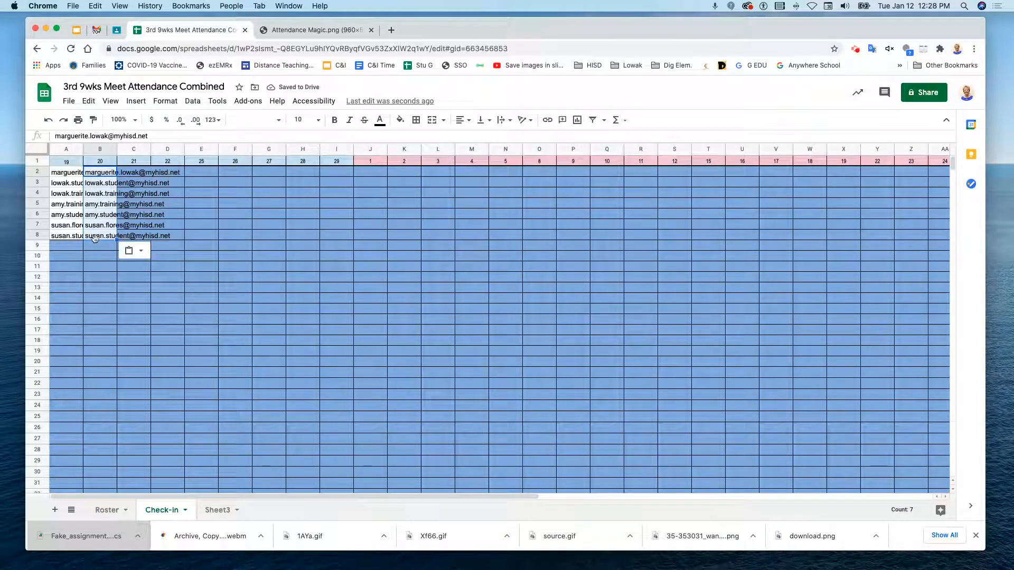
{"action": "key", "text": "Delete"}
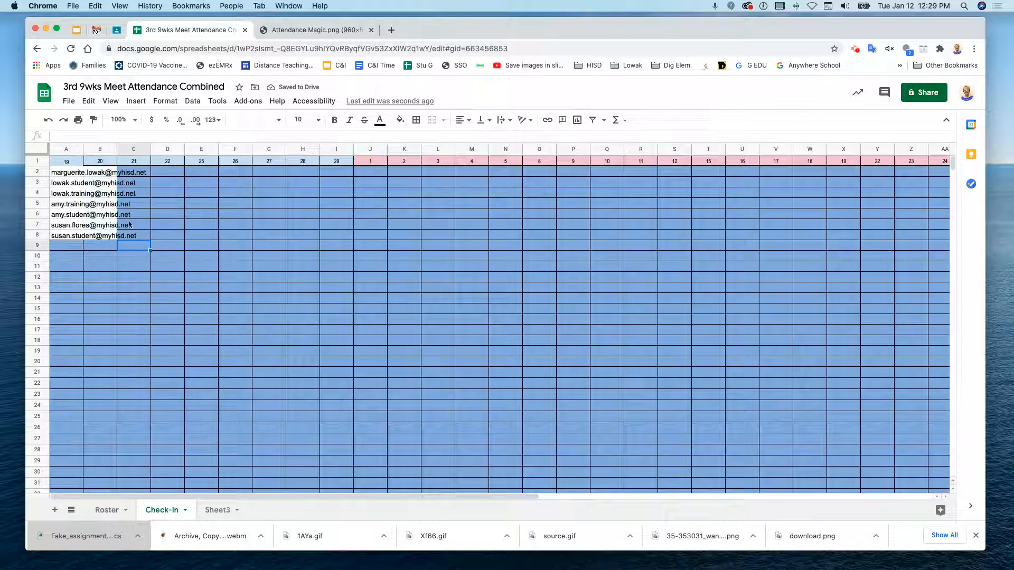
Step: Paste the copied attendee e-mails under day 20 from B2 and clear the last address in B8
{"action": "left_click", "coordinate": [99, 174]}
{"action": "right_click", "coordinate": [99, 174]}
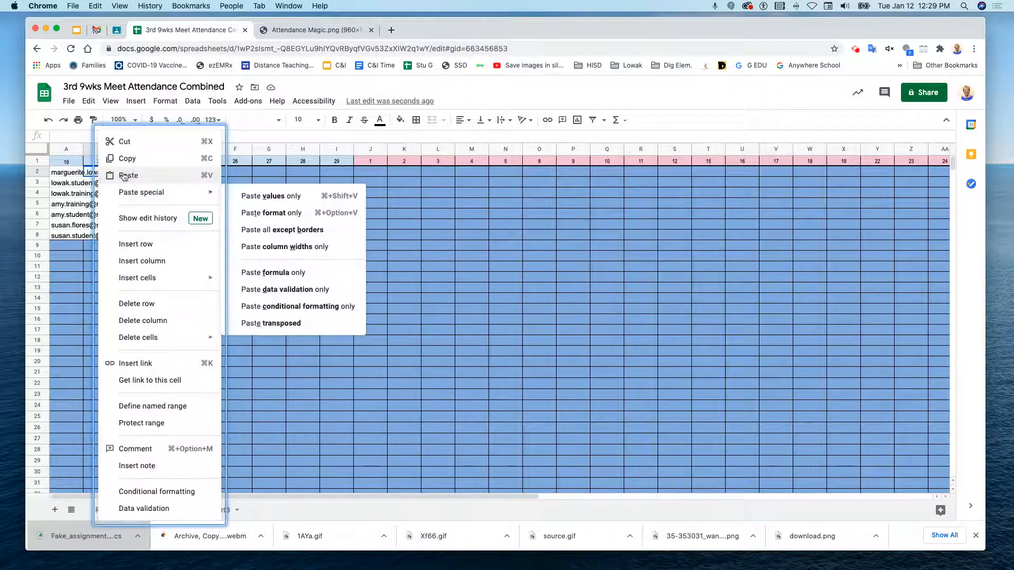
{"action": "left_click", "coordinate": [123, 175]}
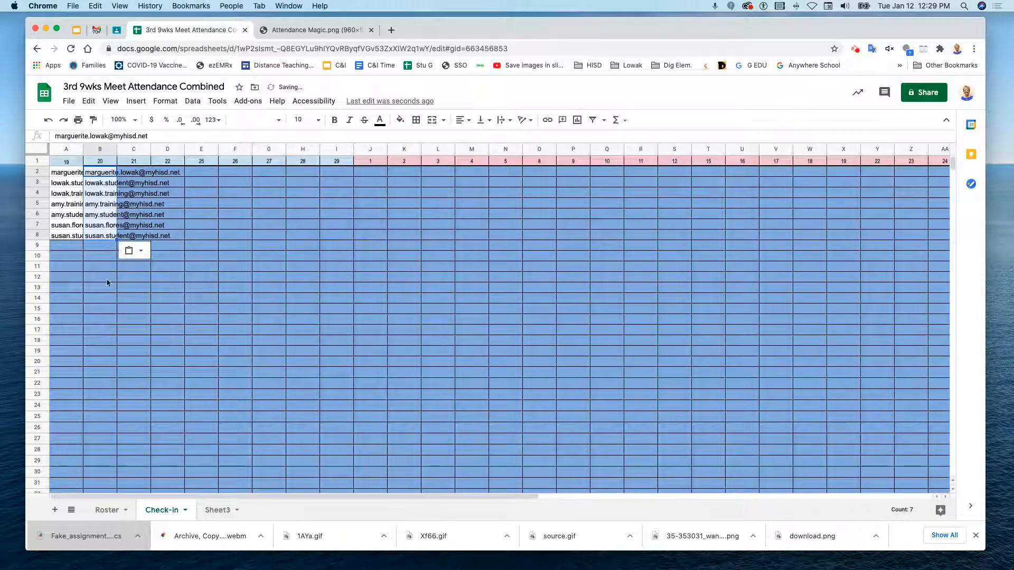
{"action": "left_click", "coordinate": [109, 260]}
{"action": "left_click", "coordinate": [112, 237]}
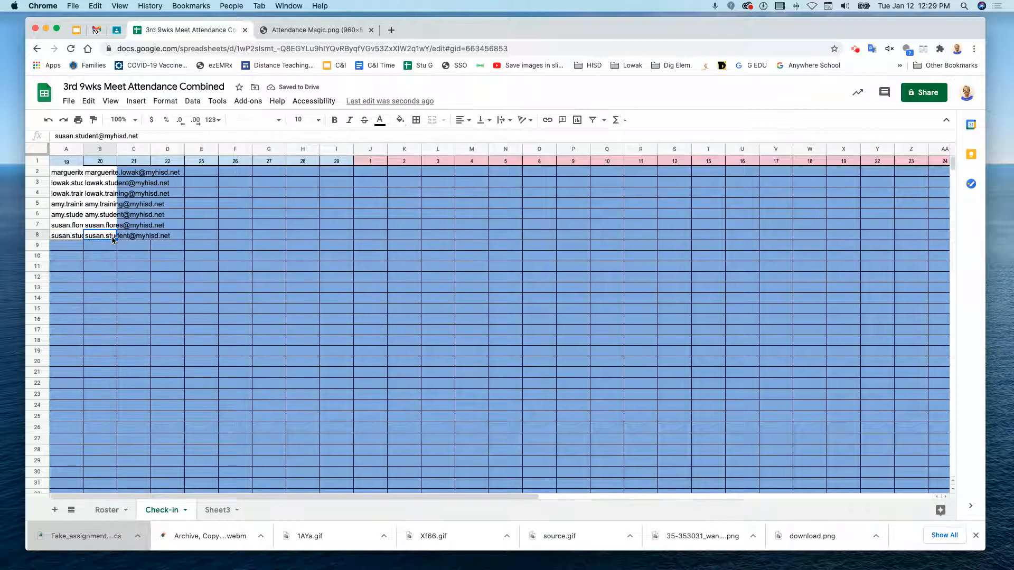
{"action": "key", "text": "Delete"}
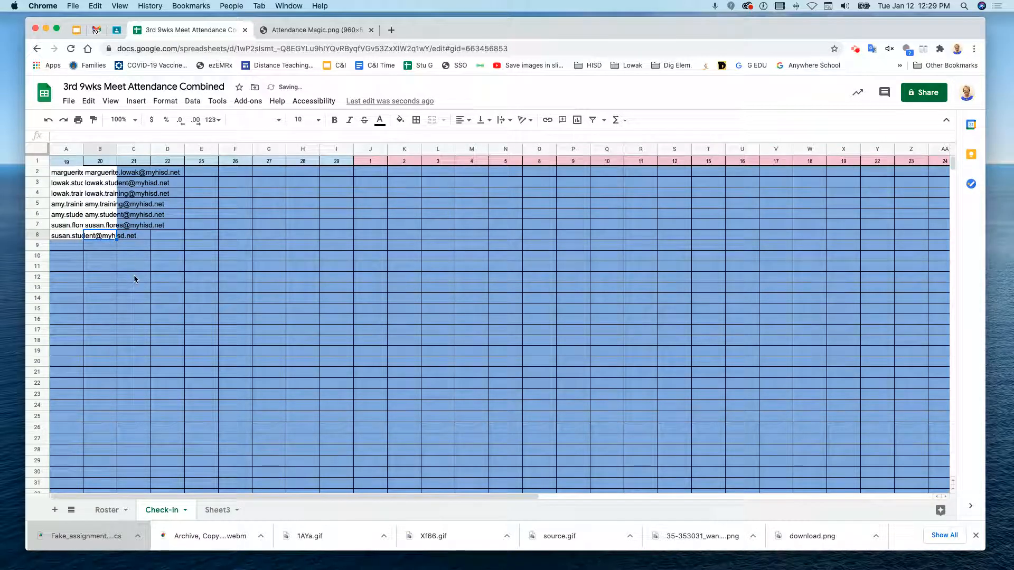
Step: View the Roster sheet to compare each student's attendance marks for days 19 and 20
{"action": "left_click", "coordinate": [109, 510]}
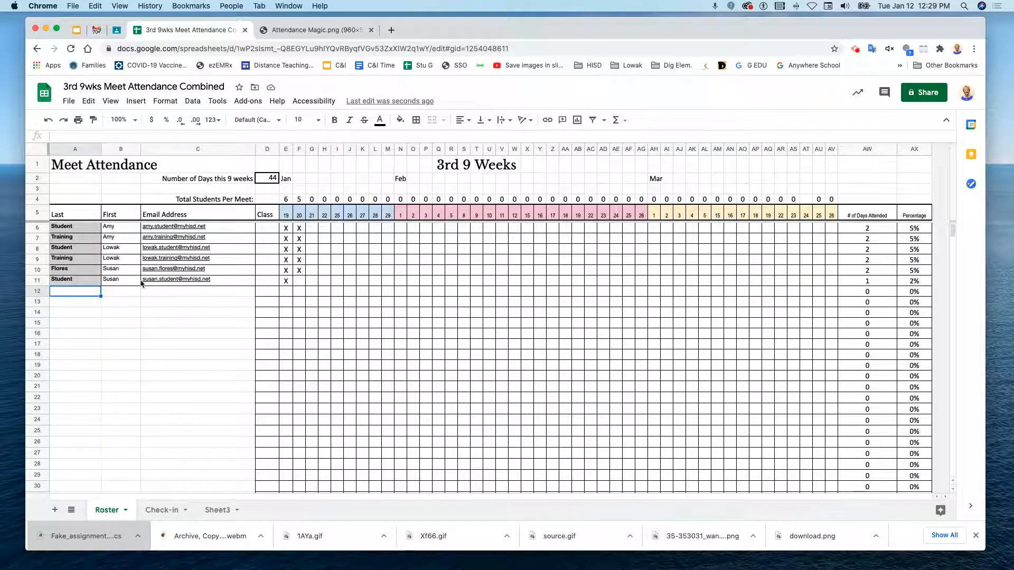
{"action": "mouse_move", "coordinate": [244, 278]}
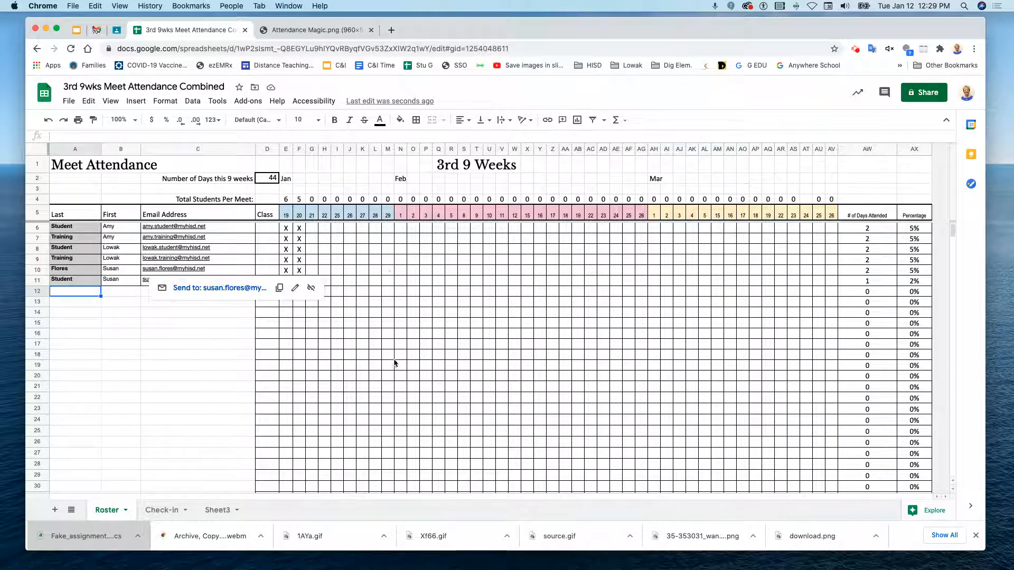
{"action": "left_click_drag", "start_coordinate": [393, 358], "coordinate": [401, 357]}
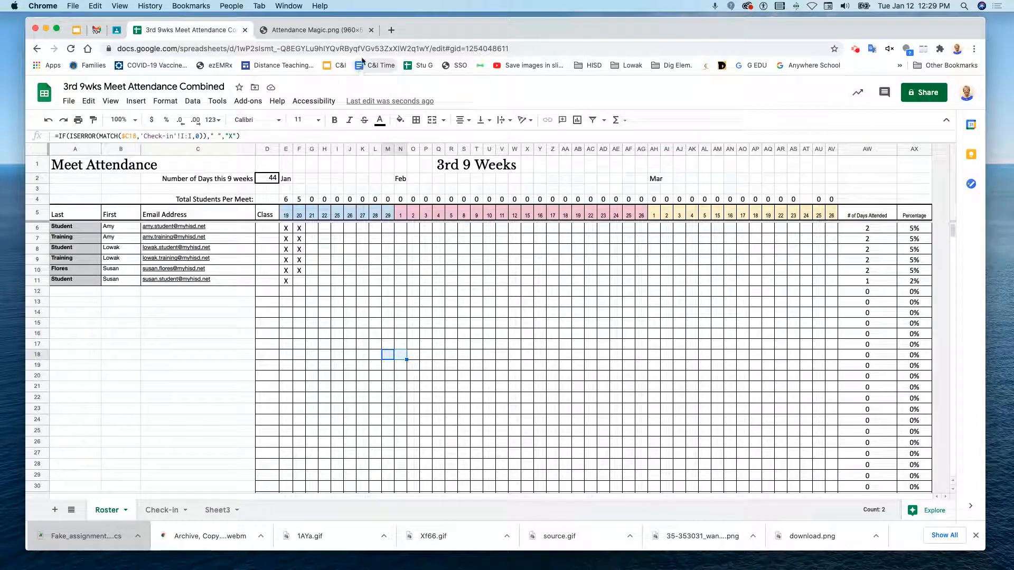
Step: Close the Attendance Magic image and the 3rd 9wks Meet Attendance Combined spreadsheet
{"action": "left_click", "coordinate": [357, 35]}
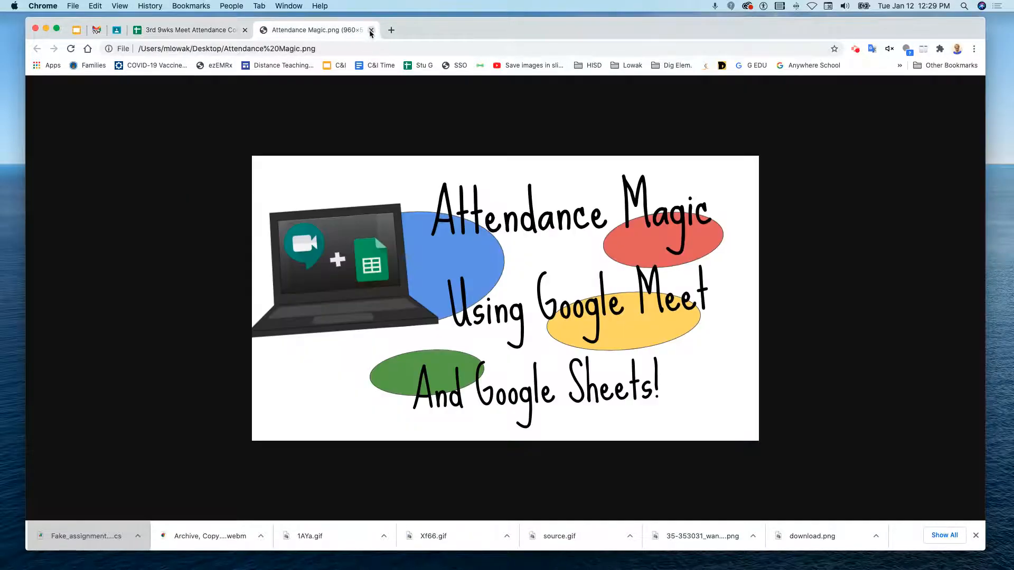
{"action": "left_click", "coordinate": [372, 30]}
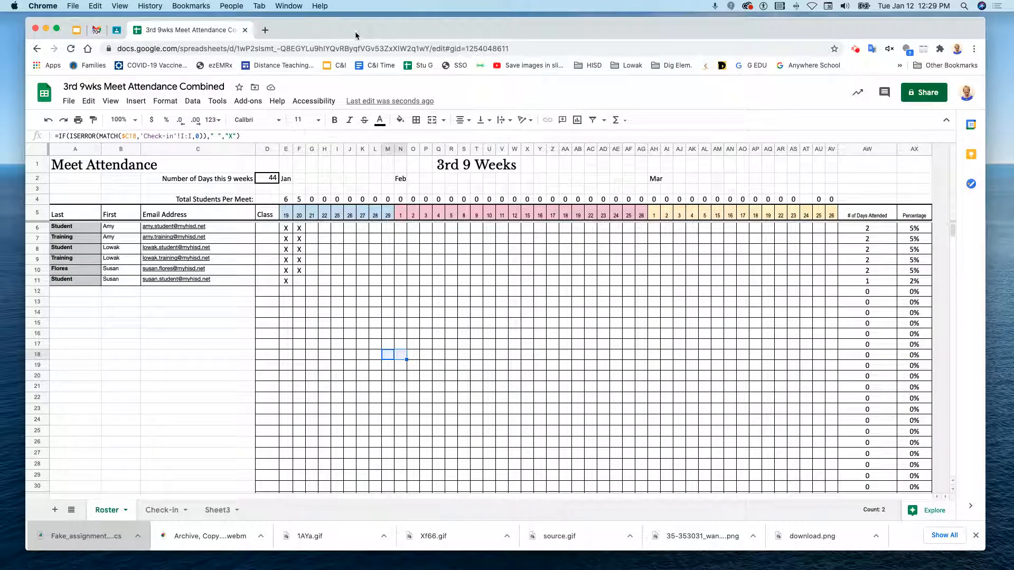
{"action": "left_click", "coordinate": [244, 30]}
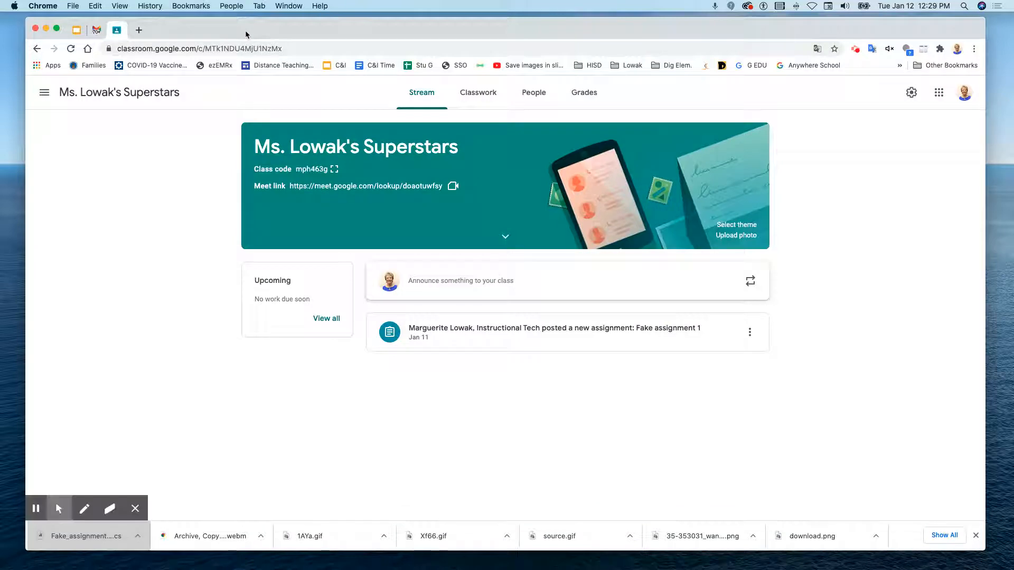
Step: Open the attendance template linked from the Attendance Magic image in the HISD Techie Tips newsletter and make a copy of it
{"action": "left_click", "coordinate": [76, 31]}
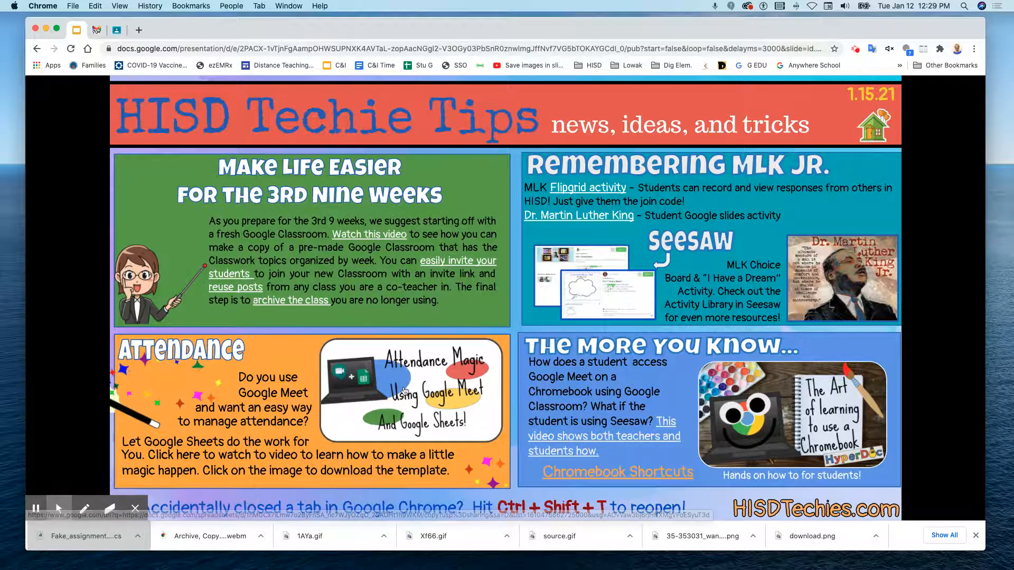
{"action": "left_click", "coordinate": [430, 387]}
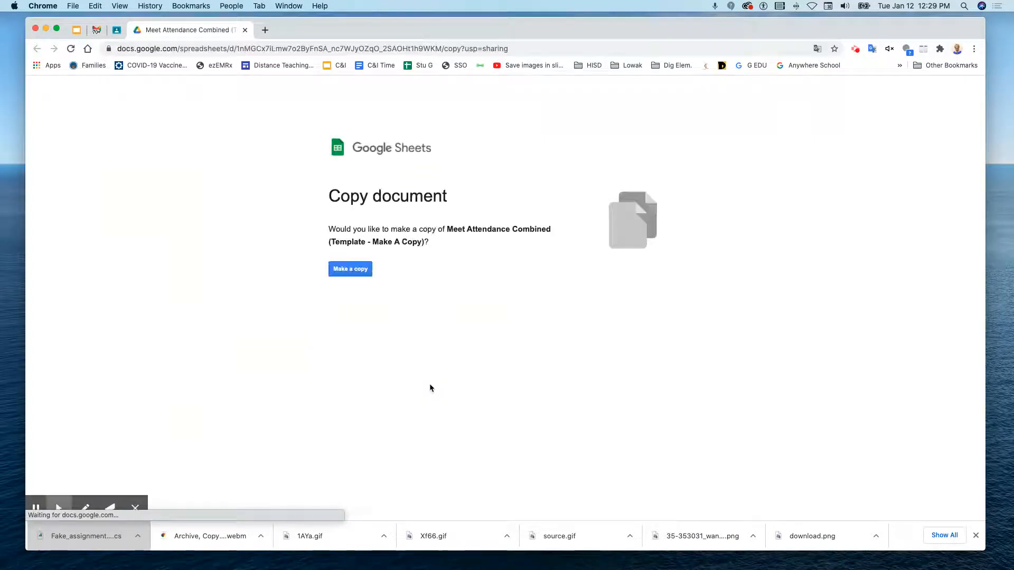
{"action": "left_click", "coordinate": [365, 274]}
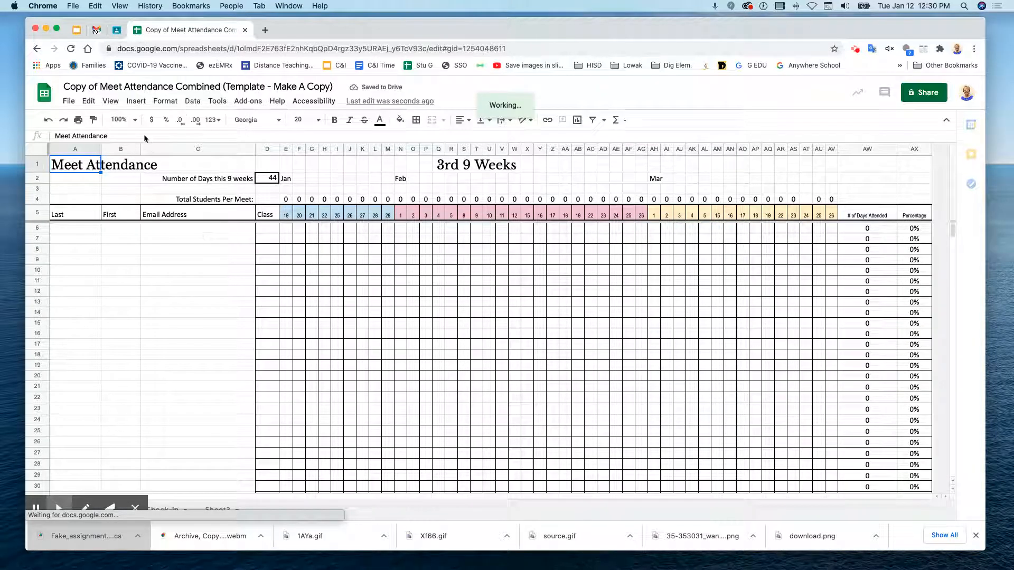
Step: Rename the copied spreadsheet as 3rd 9 wks Meet Attendance Combined
{"action": "left_click", "coordinate": [68, 101]}
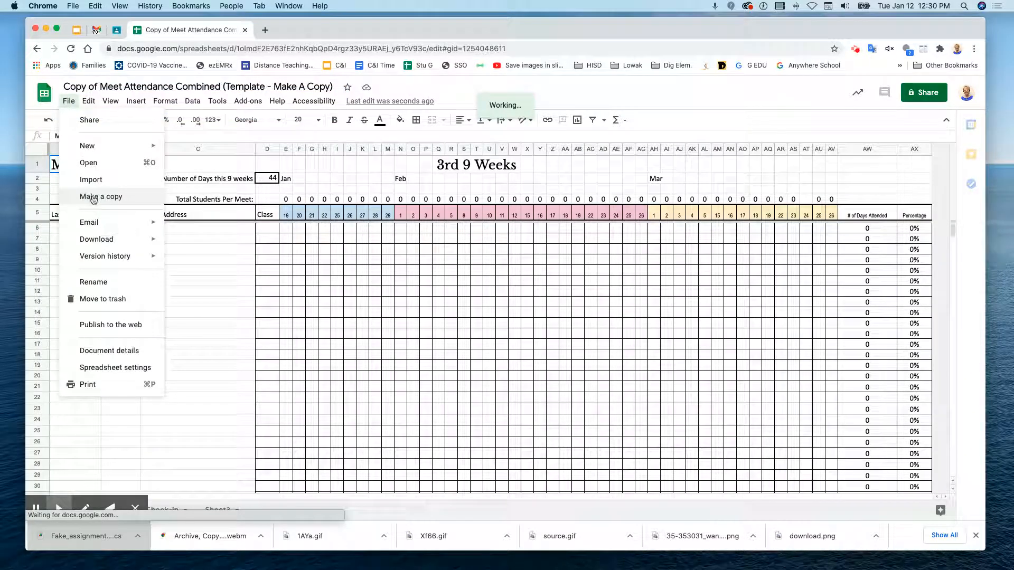
{"action": "left_click", "coordinate": [122, 87]}
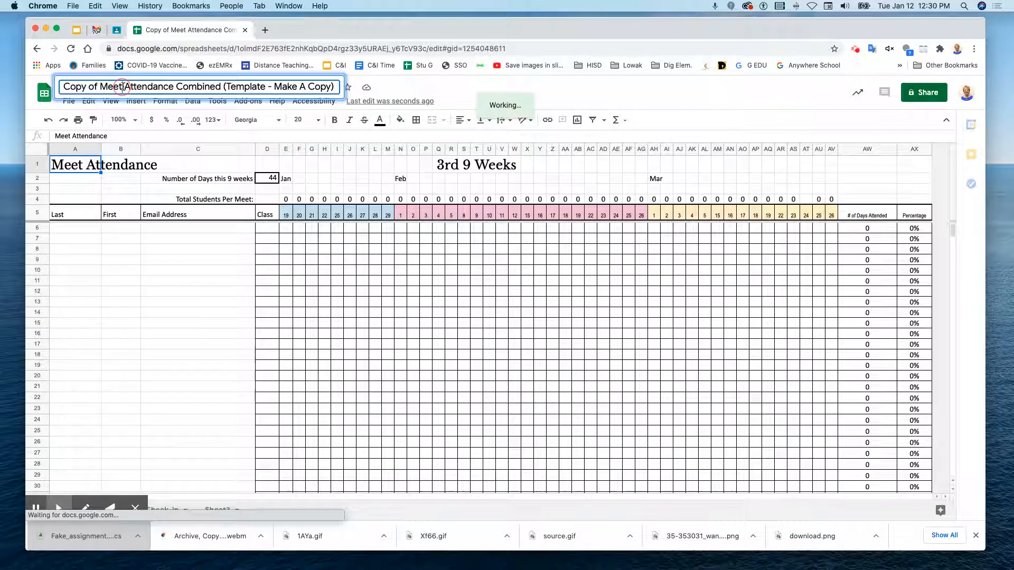
{"action": "left_click_drag", "start_coordinate": [100, 87], "coordinate": [52, 89]}
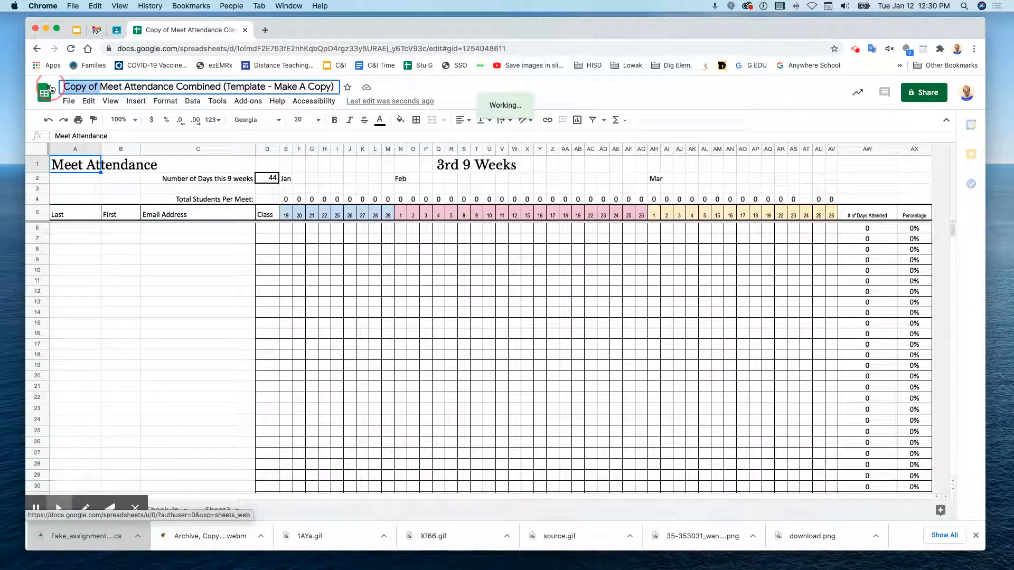
{"action": "type", "text": "3"}
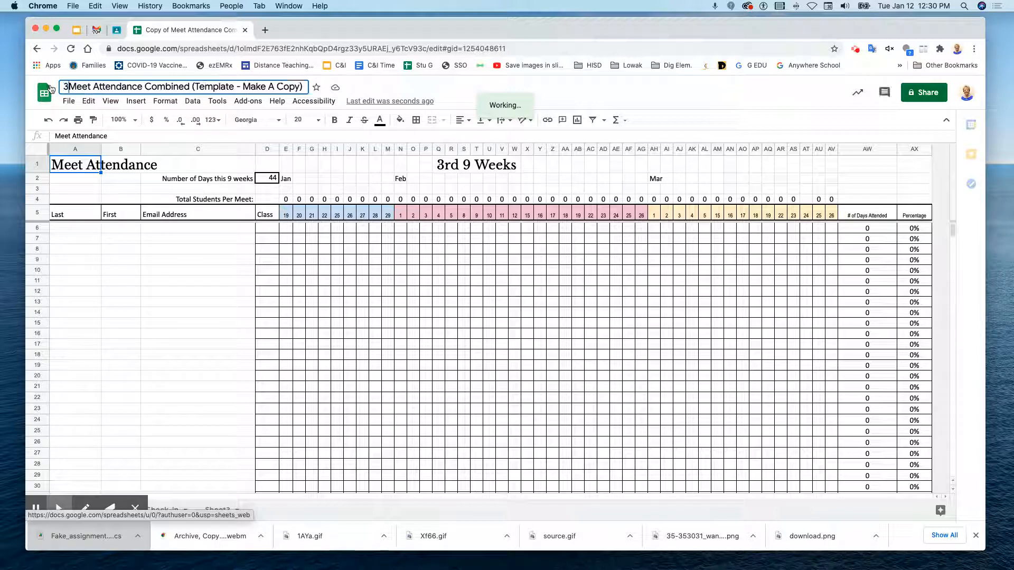
{"action": "type", "text": "rd "}
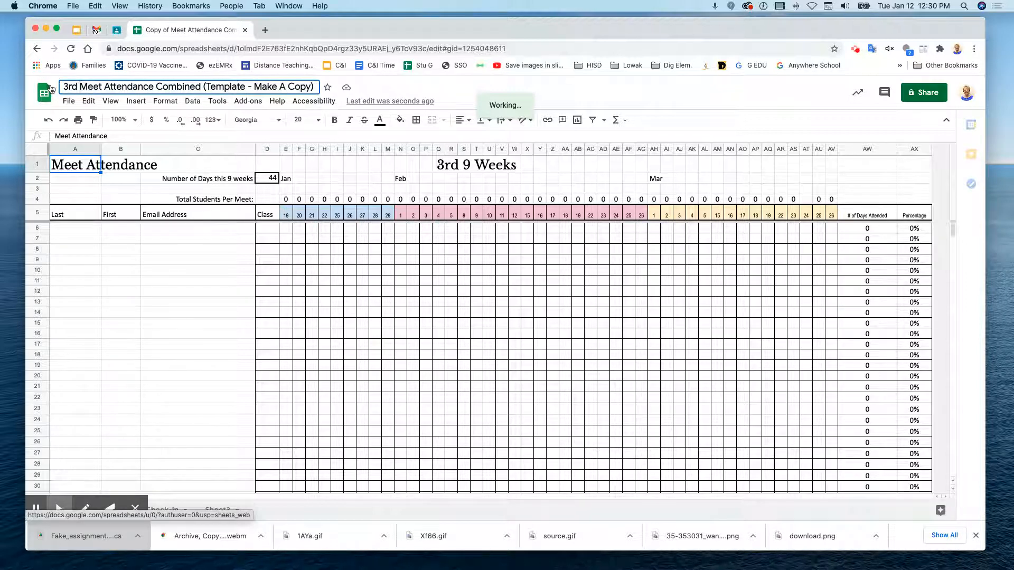
{"action": "type", "text": "9"}
{"action": "type", "text": "w"}
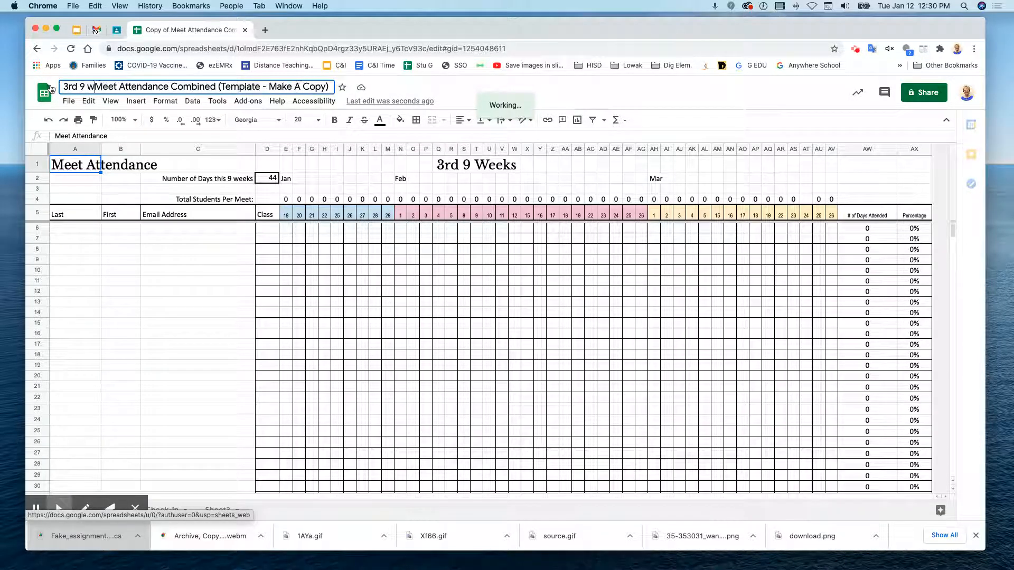
{"action": "type", "text": "ks"}
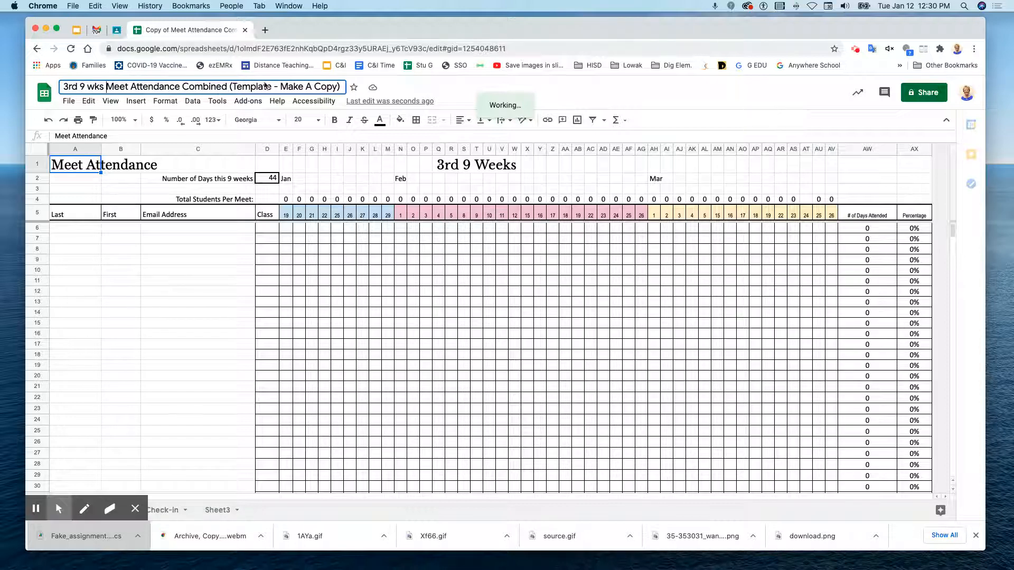
{"action": "left_click", "coordinate": [229, 87]}
{"action": "left_click_drag", "start_coordinate": [230, 87], "coordinate": [338, 87]}
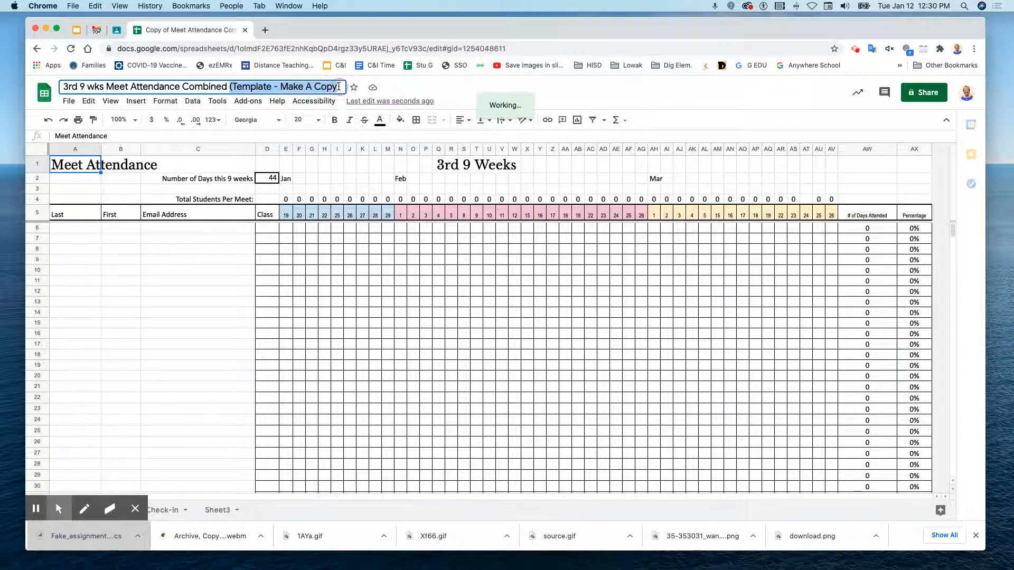
{"action": "key", "text": "BackSpace"}
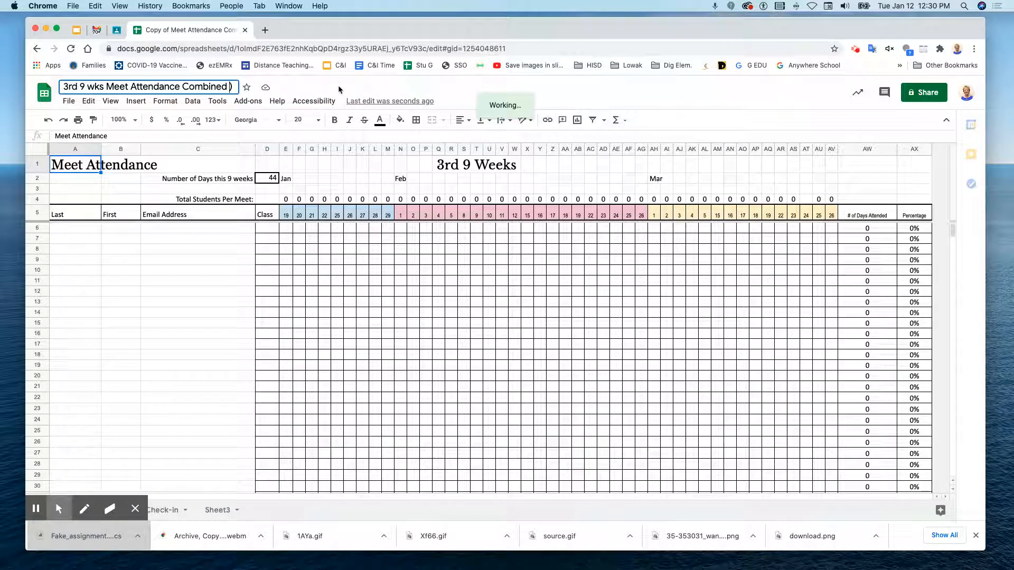
{"action": "key", "text": "BackSpace"}
{"action": "left_click", "coordinate": [198, 305]}
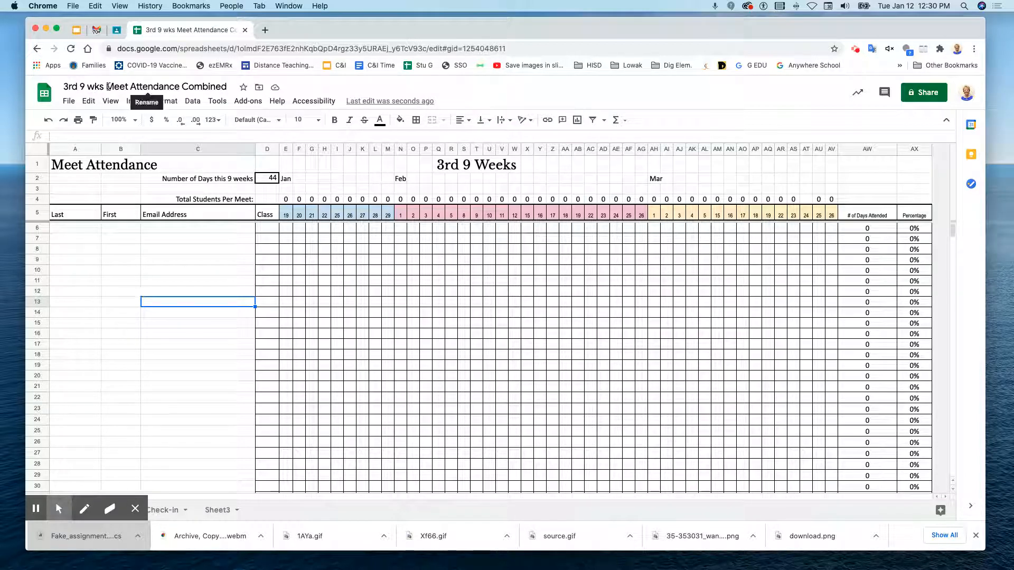
Step: Switch to the class page in Google Classroom and look at the list of Google apps
{"action": "left_click", "coordinate": [117, 32]}
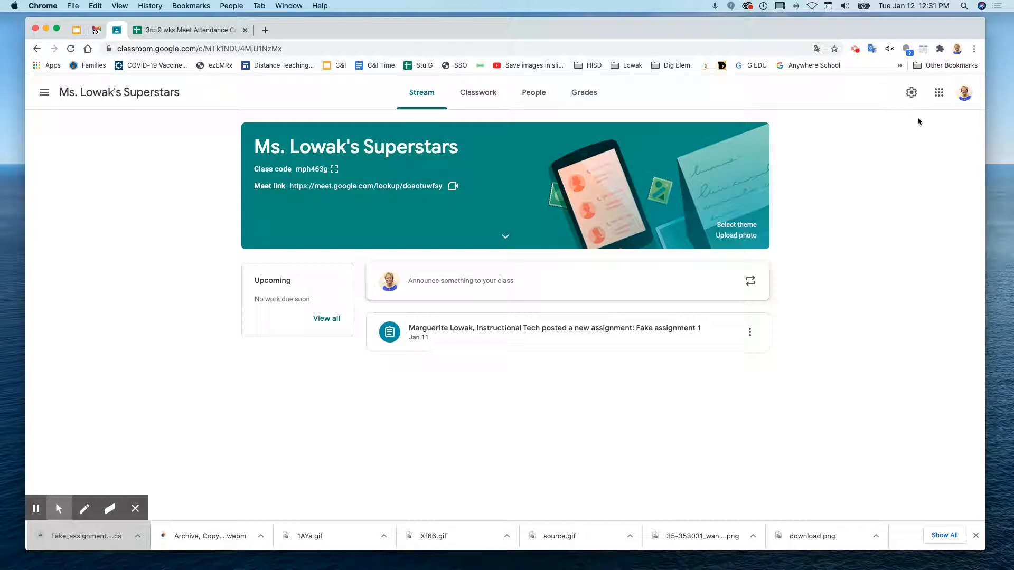
{"action": "left_click", "coordinate": [942, 101]}
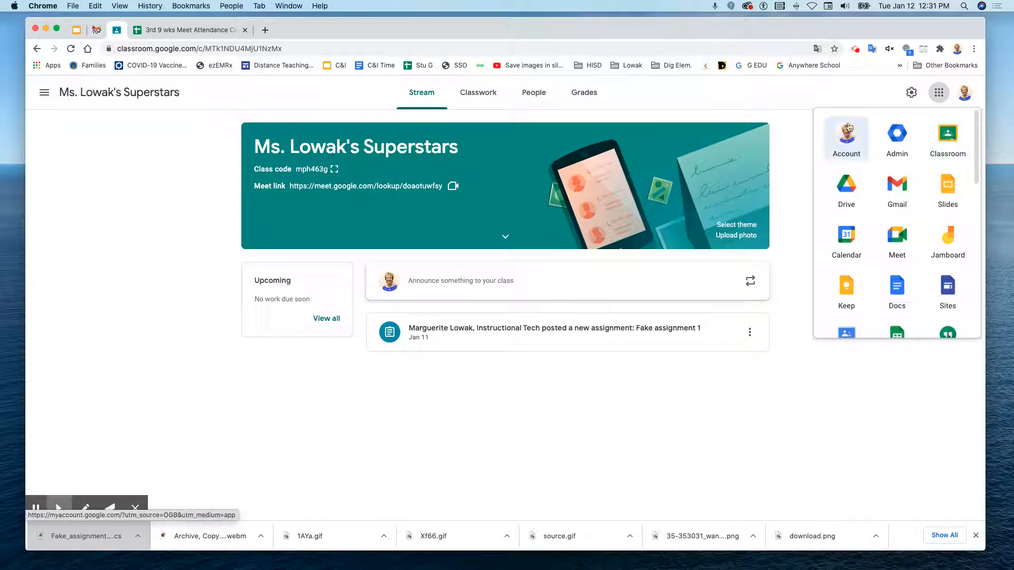
{"action": "left_click", "coordinate": [773, 105]}
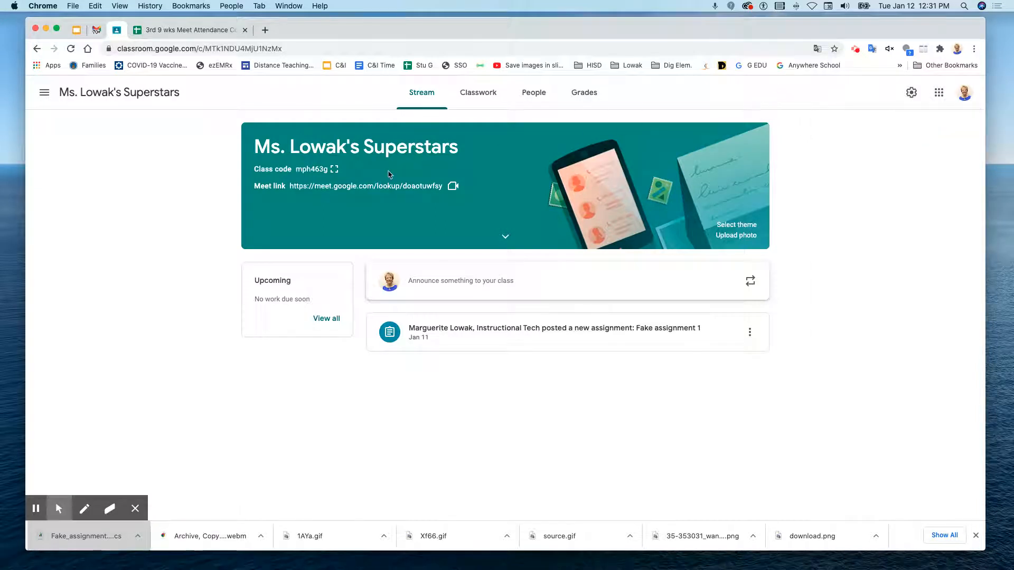
Step: Open the student work view of Fake assignment 1 from the class's Classwork page
{"action": "left_click", "coordinate": [484, 100]}
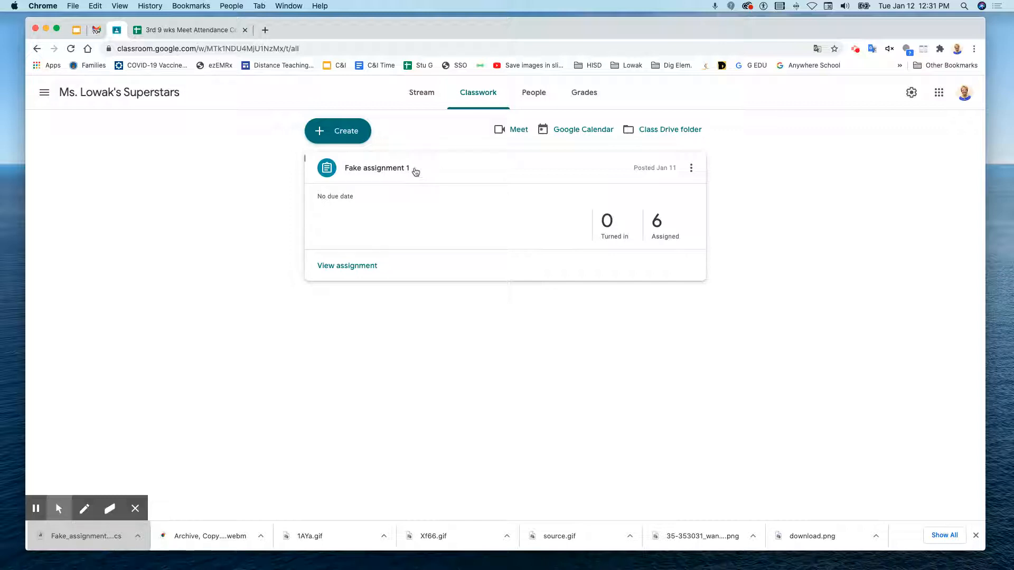
{"action": "left_click", "coordinate": [381, 170]}
{"action": "left_click", "coordinate": [381, 170]}
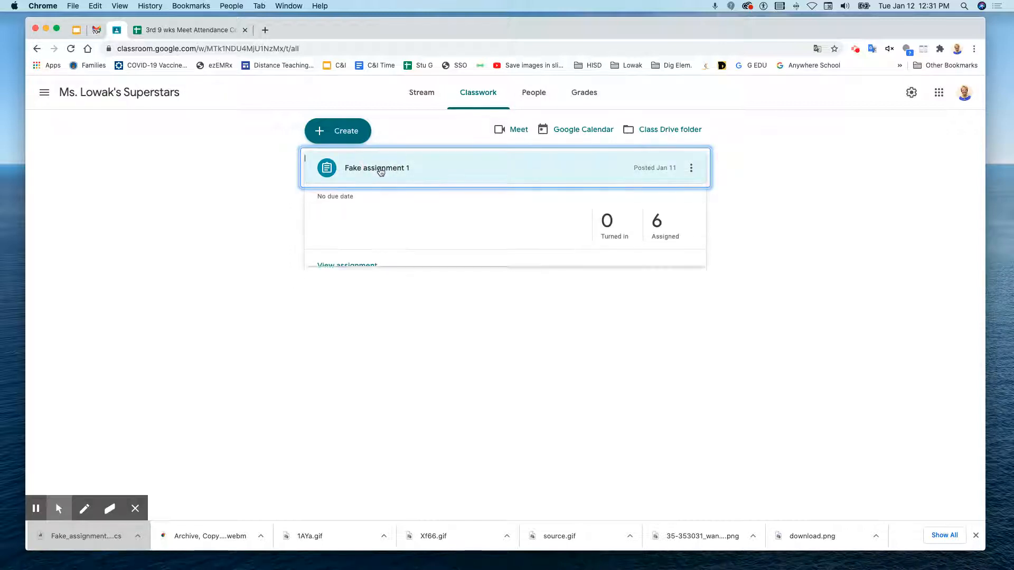
{"action": "left_click", "coordinate": [348, 267]}
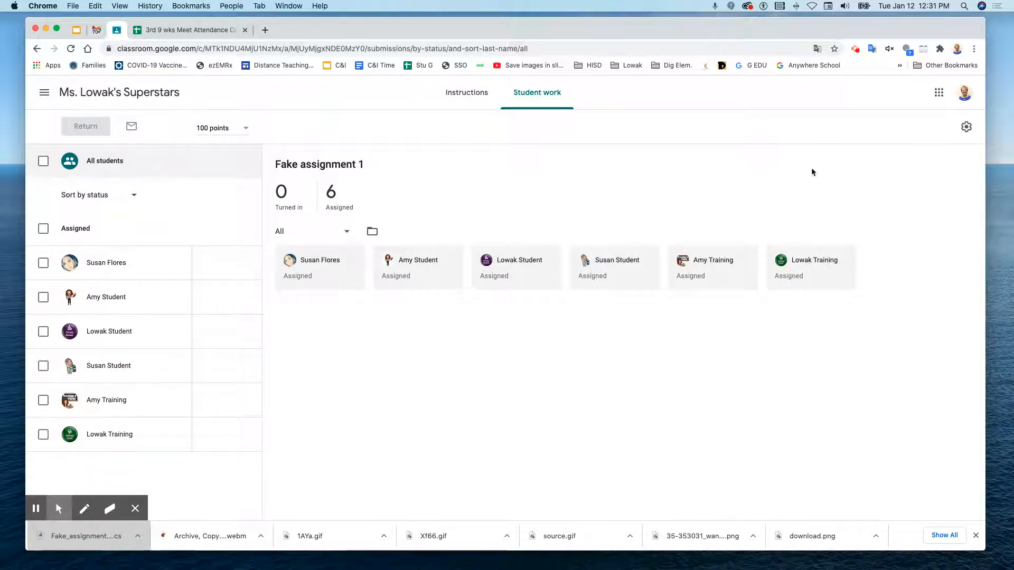
Step: Download the grades of Fake assignment 1 as a CSV file
{"action": "left_click", "coordinate": [967, 128]}
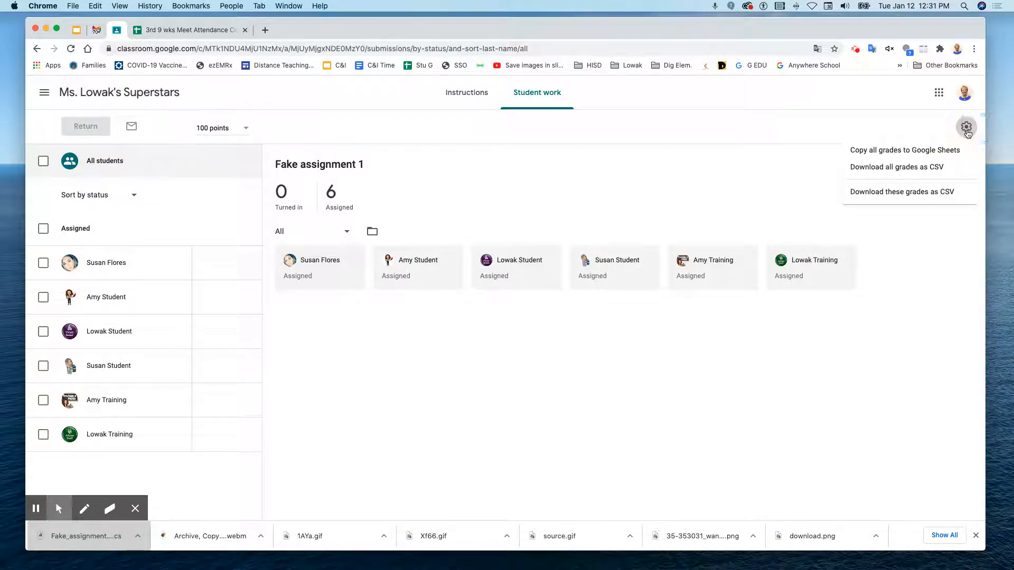
{"action": "left_click", "coordinate": [964, 200]}
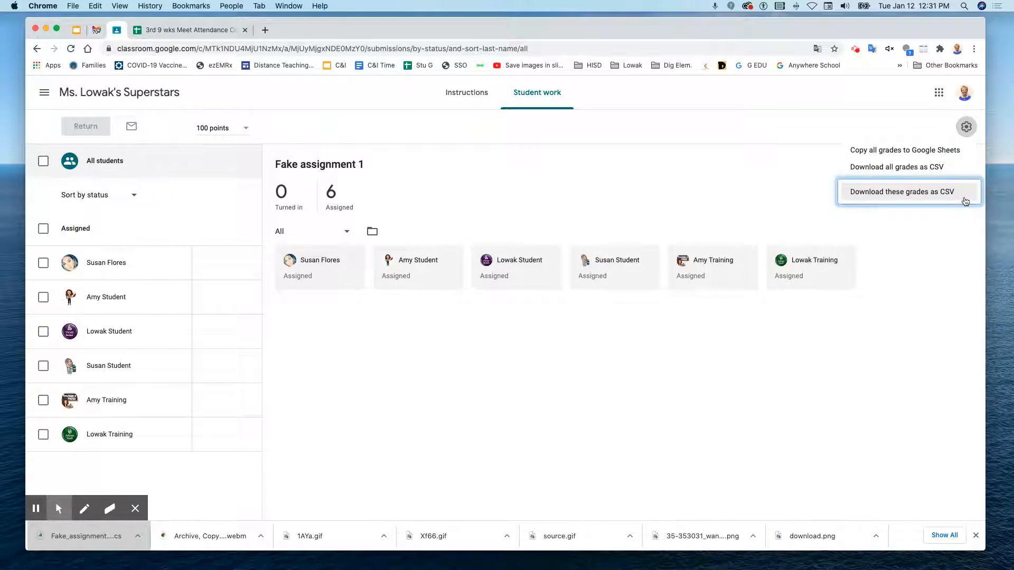
{"action": "left_click", "coordinate": [908, 196]}
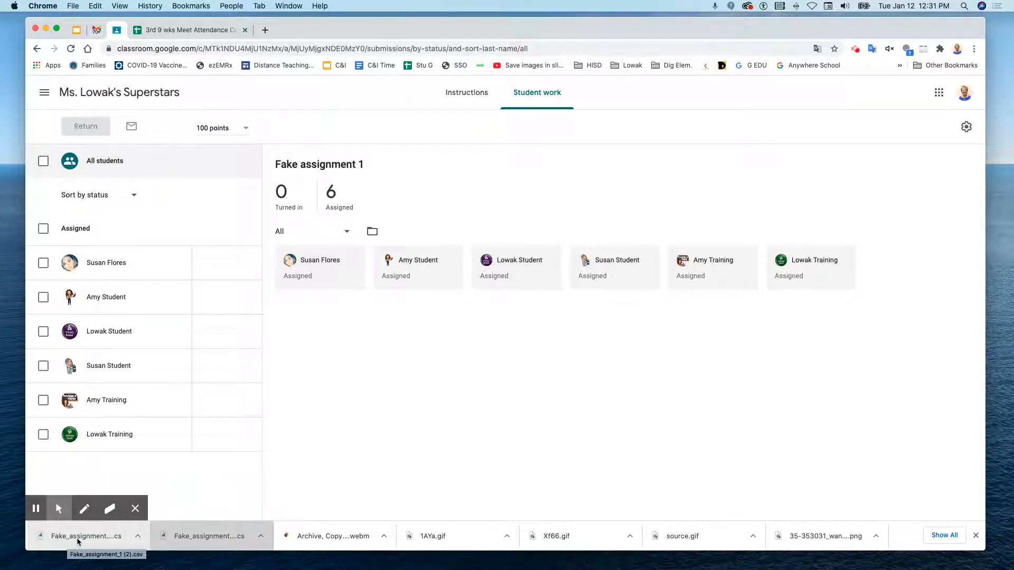
Step: Open the downloaded Fake_assignment_1 (2).csv, copy all students' last names, first names and e-mail addresses without the header row, and close the file
{"action": "left_click", "coordinate": [78, 536]}
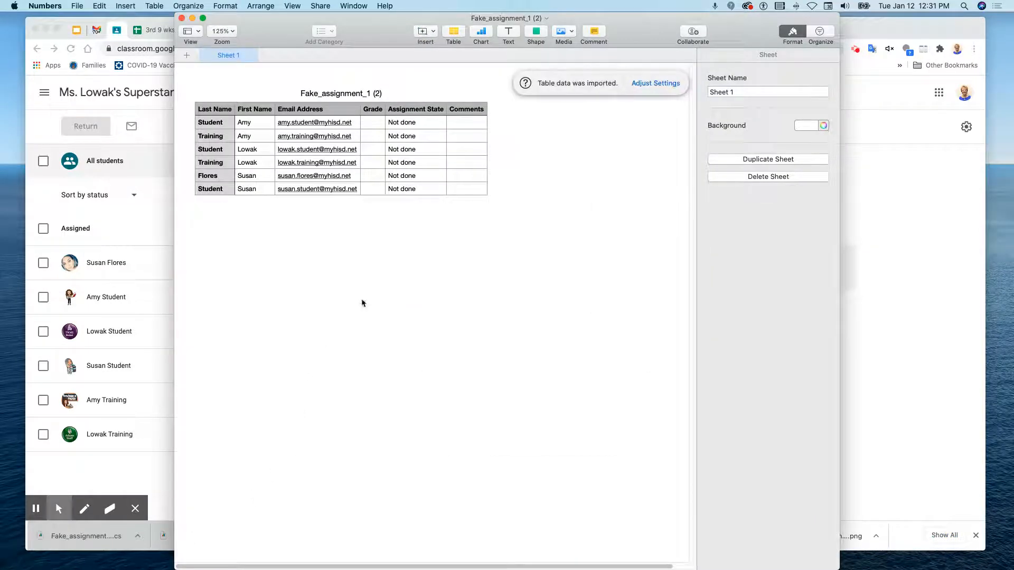
{"action": "left_click", "coordinate": [200, 123]}
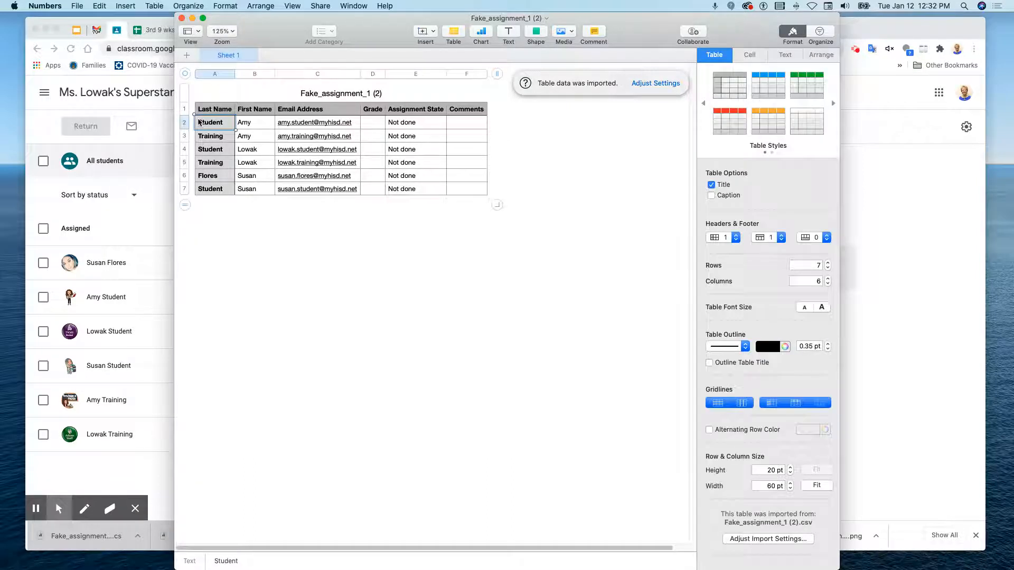
{"action": "left_click_drag", "start_coordinate": [200, 123], "coordinate": [335, 196]}
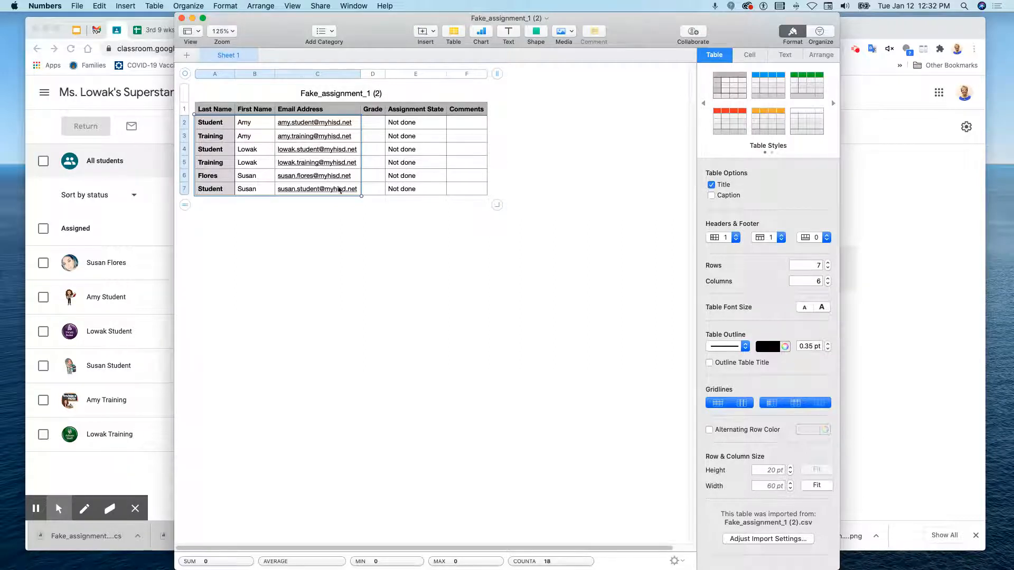
{"action": "right_click", "coordinate": [316, 156]}
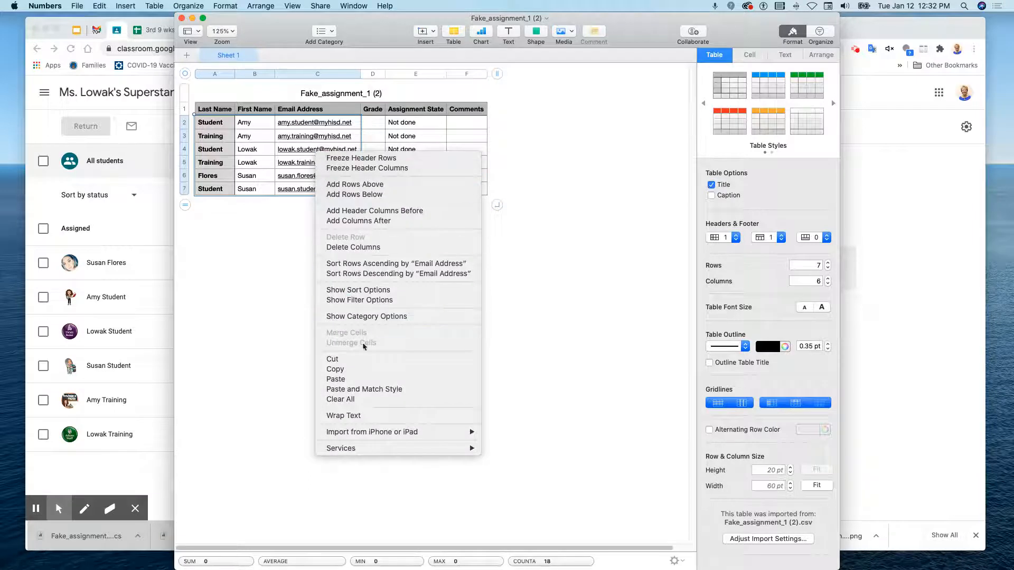
{"action": "left_click", "coordinate": [357, 369]}
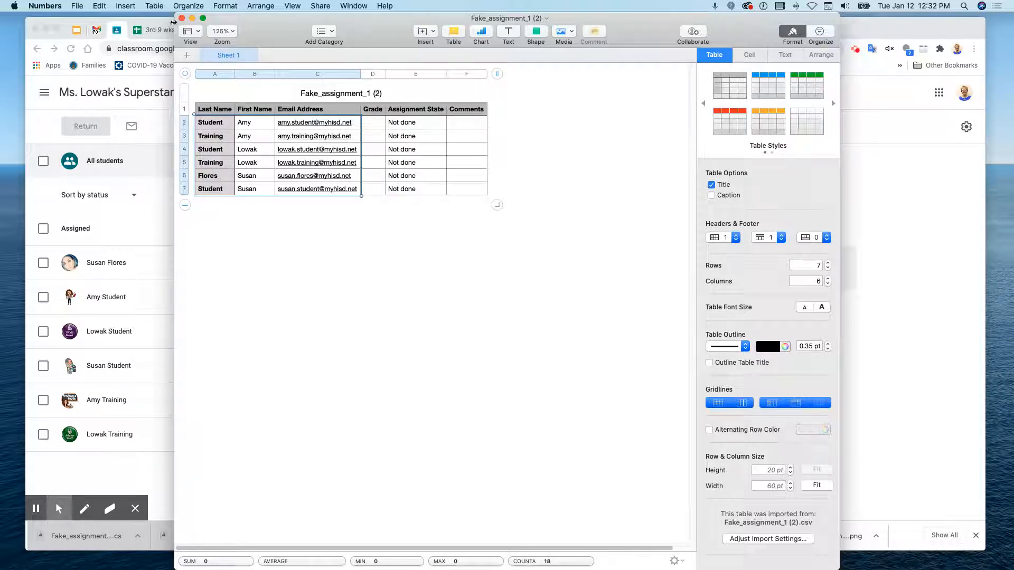
{"action": "left_click", "coordinate": [182, 18]}
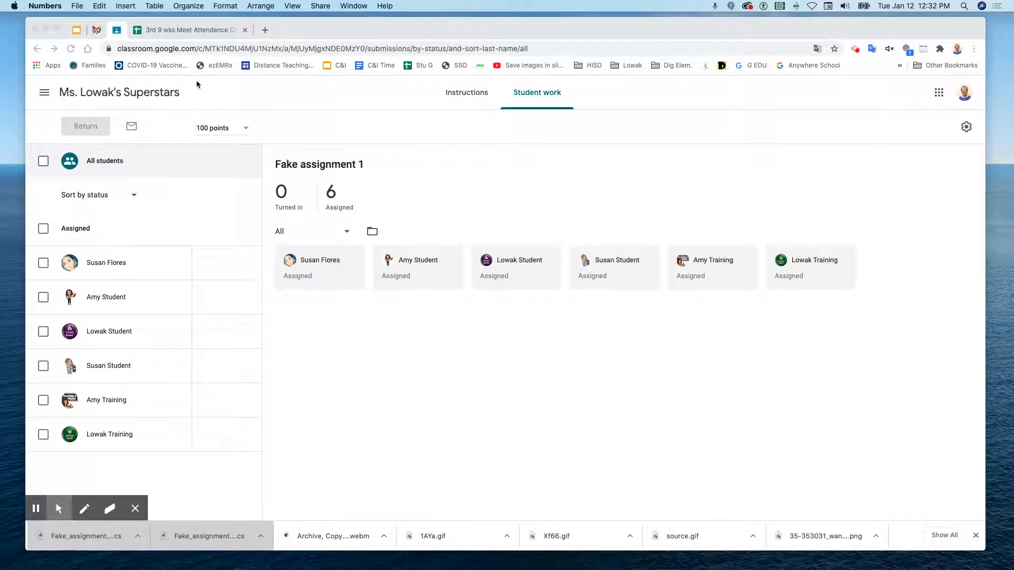
Step: Paste the copied student names and e-mail addresses into the 3rd 9 wks Meet Attendance Combined roster, starting at cell A6
{"action": "left_click", "coordinate": [181, 32]}
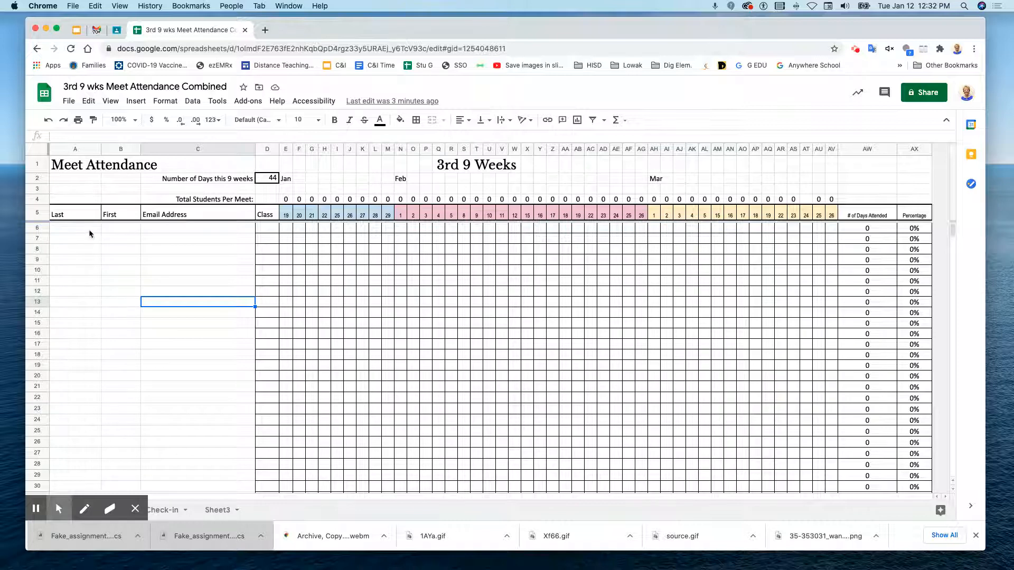
{"action": "left_click", "coordinate": [57, 228]}
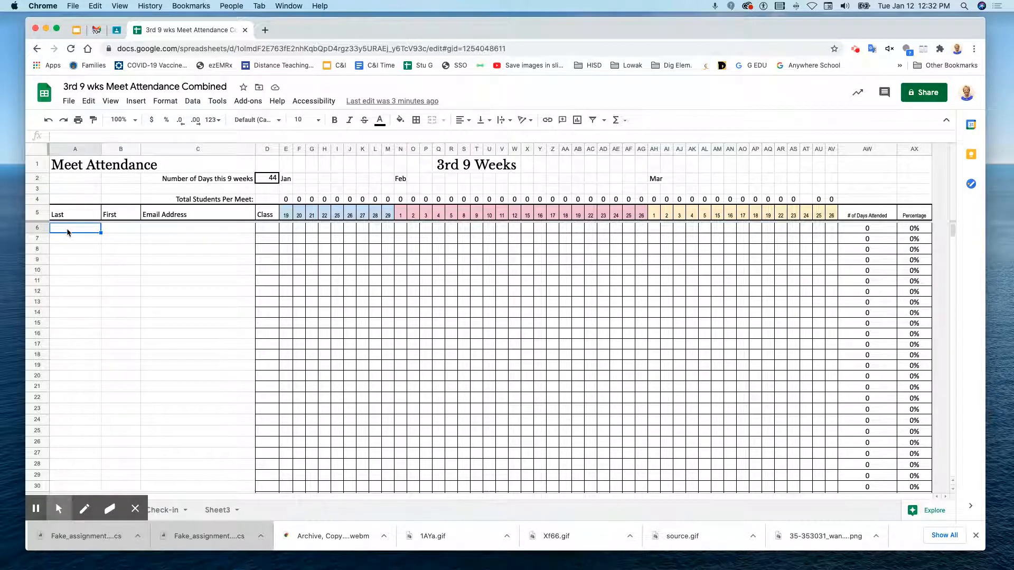
{"action": "right_click", "coordinate": [68, 232]}
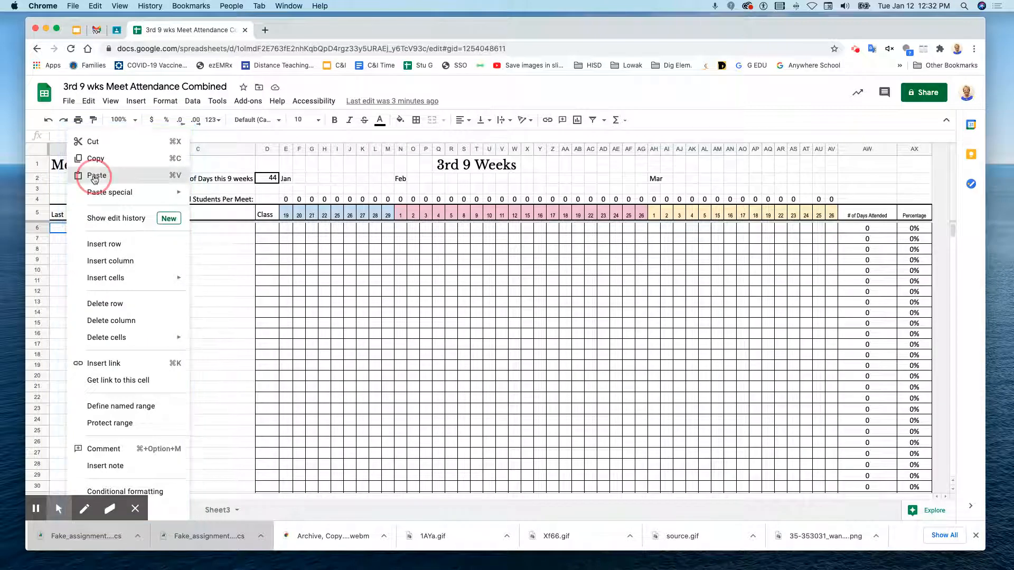
{"action": "left_click", "coordinate": [95, 181]}
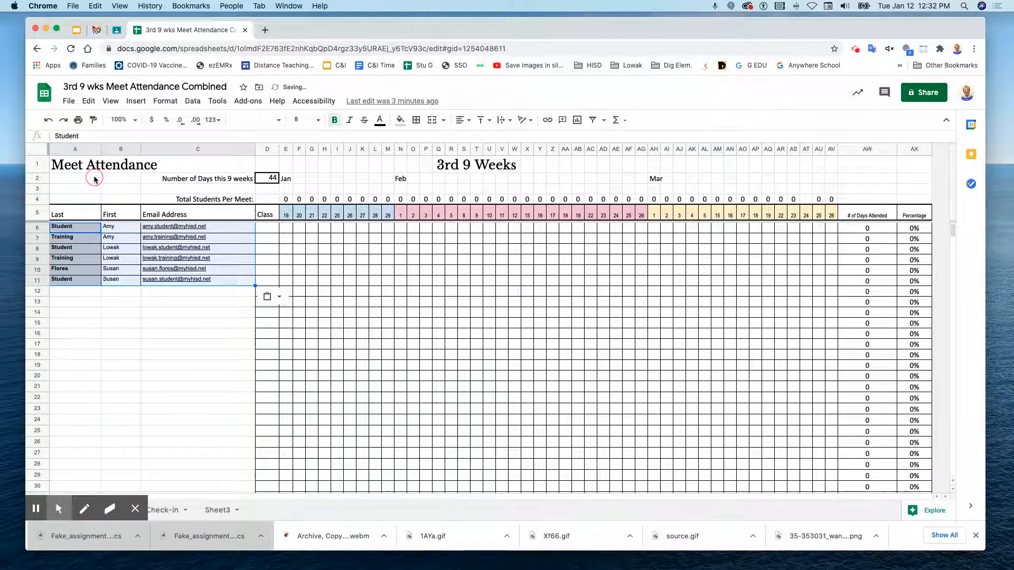
{"action": "left_click", "coordinate": [171, 315]}
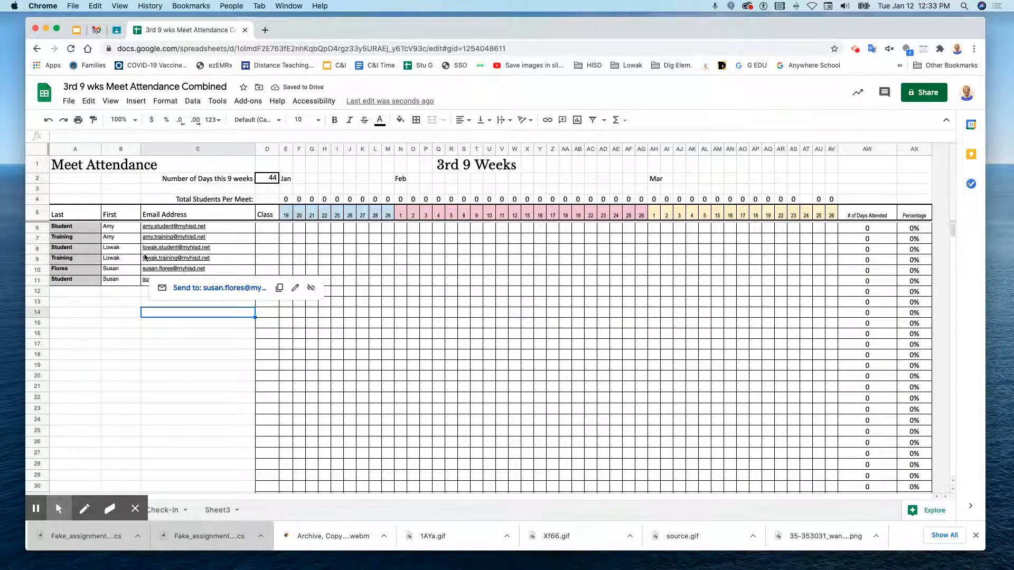
Step: Sort the Roster sheet by column A from A to Z and open the Check-in sheet
{"action": "left_click", "coordinate": [92, 231]}
{"action": "left_click_drag", "start_coordinate": [93, 230], "coordinate": [89, 280]}
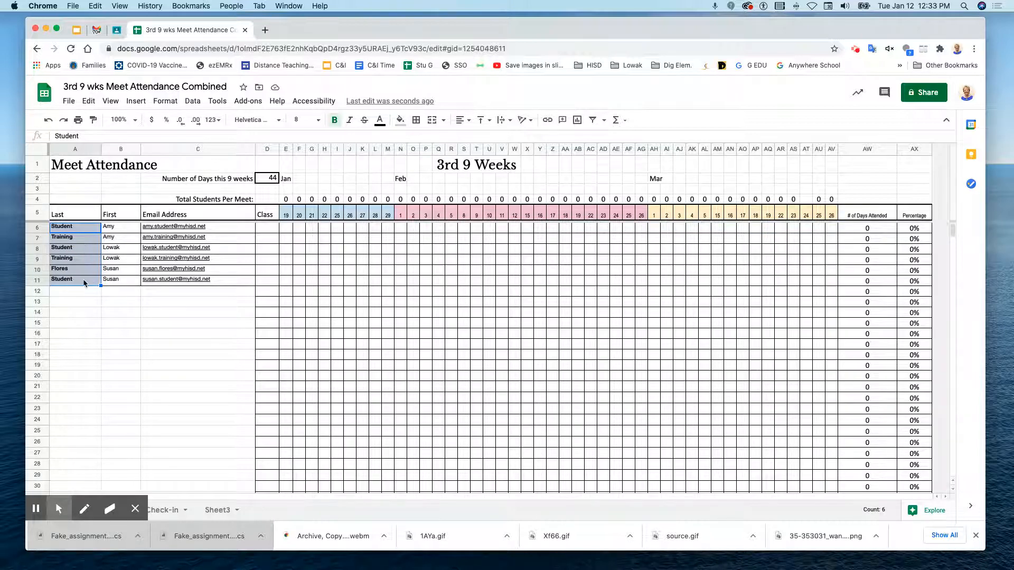
{"action": "left_click", "coordinate": [194, 102]}
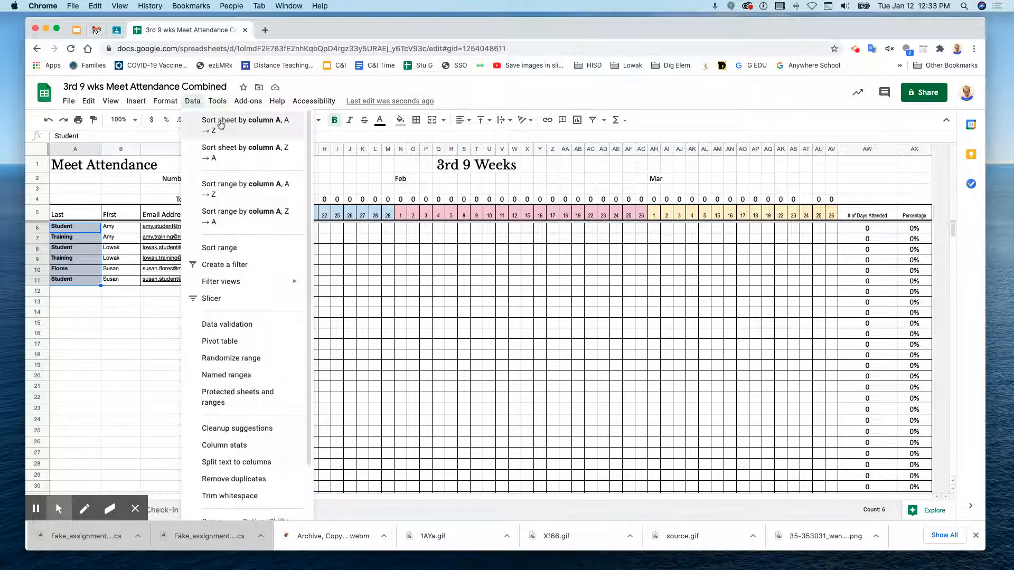
{"action": "left_click", "coordinate": [267, 125]}
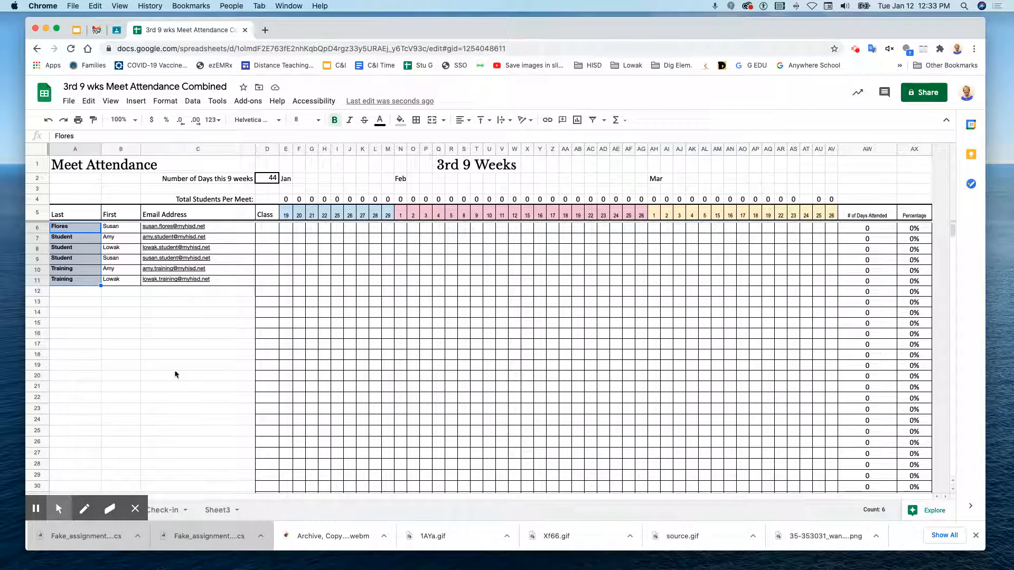
{"action": "left_click", "coordinate": [135, 512]}
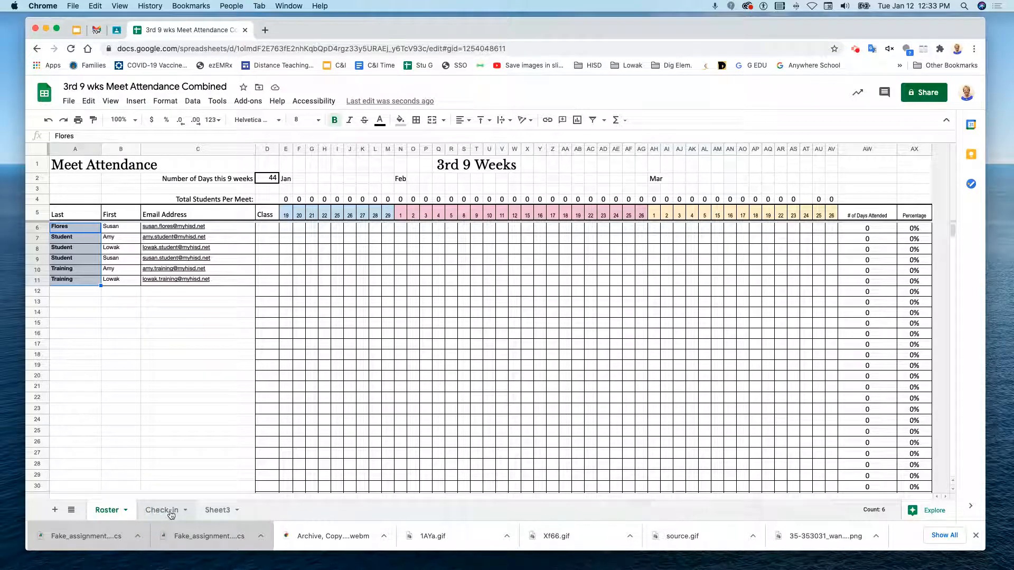
{"action": "left_click", "coordinate": [169, 511]}
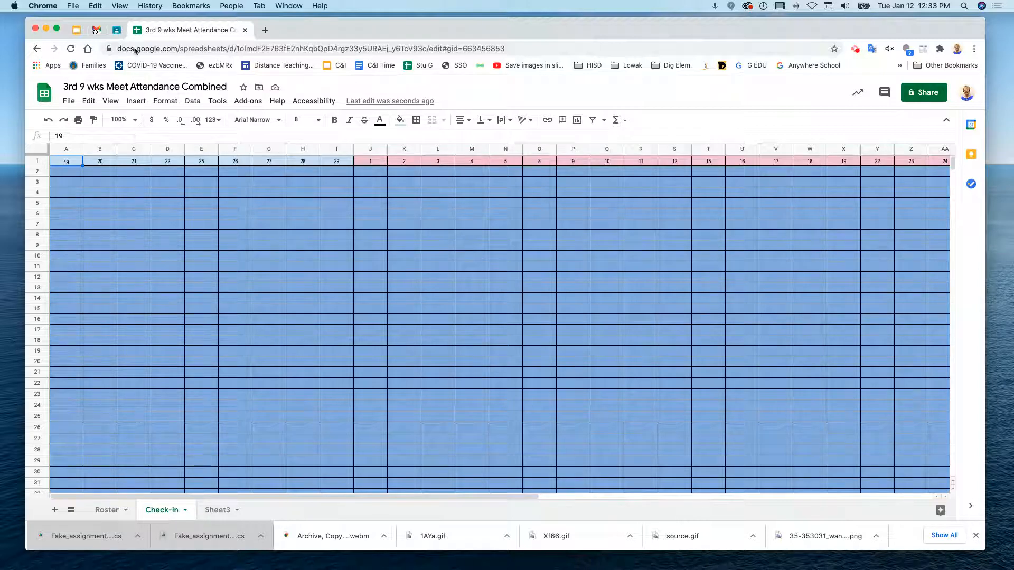
Step: Switch to Gmail and open the Attendance Report attached to the Jan 11, 2021 meeting data e-mail with Google Sheets
{"action": "left_click", "coordinate": [97, 32]}
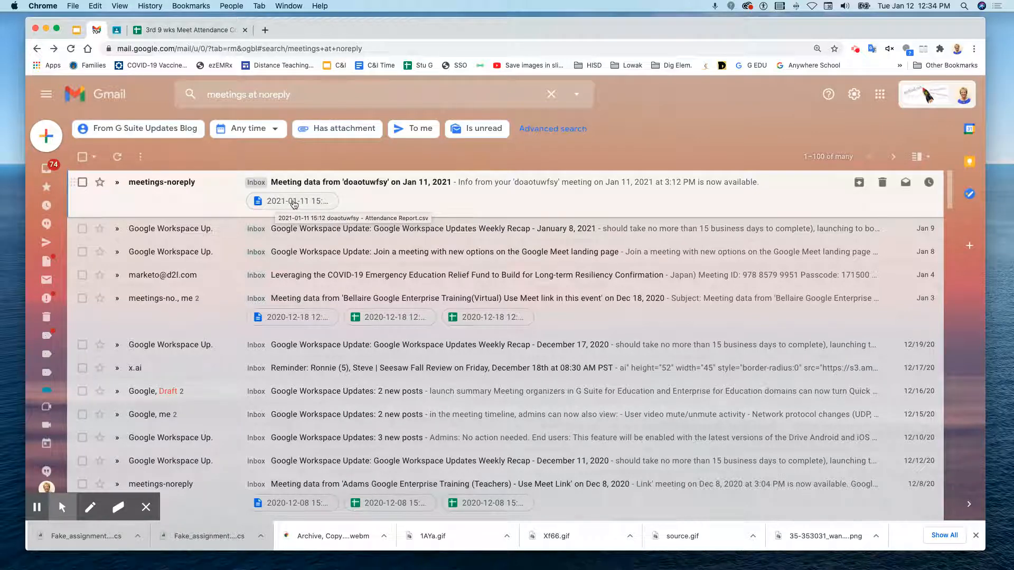
{"action": "left_click", "coordinate": [294, 202]}
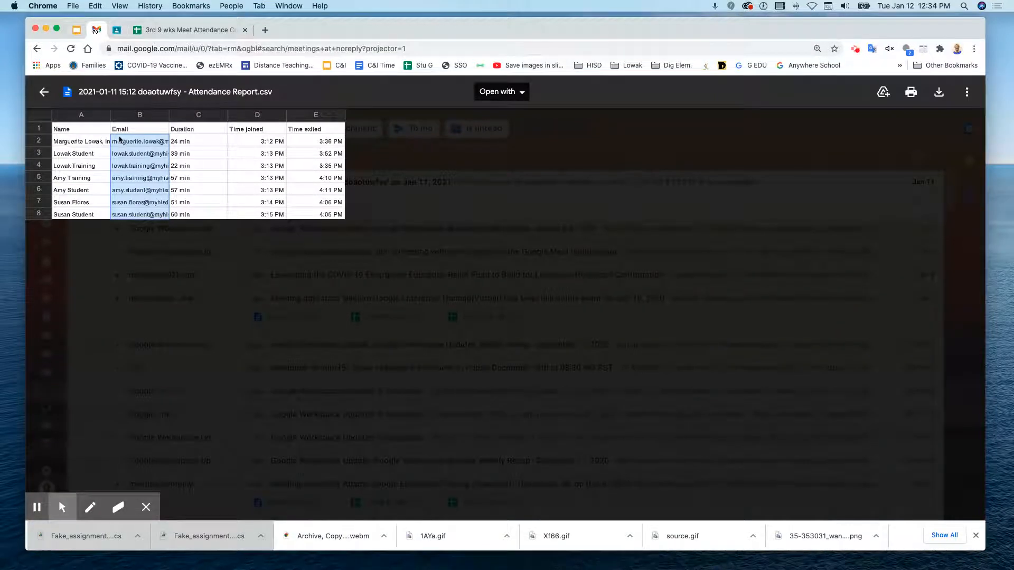
{"action": "left_click", "coordinate": [106, 145]}
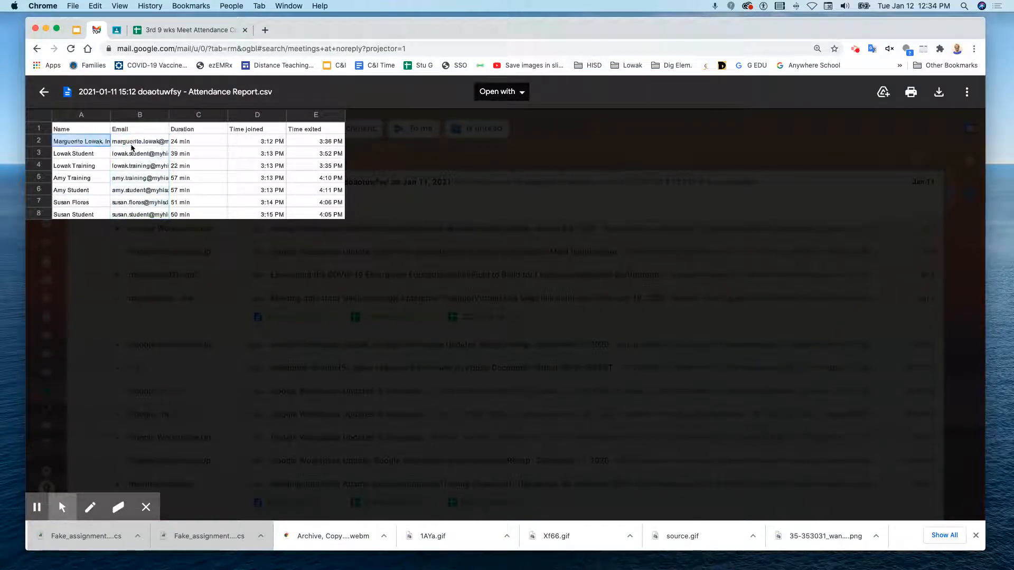
{"action": "left_click", "coordinate": [136, 145]}
{"action": "left_click_drag", "start_coordinate": [141, 143], "coordinate": [152, 208]}
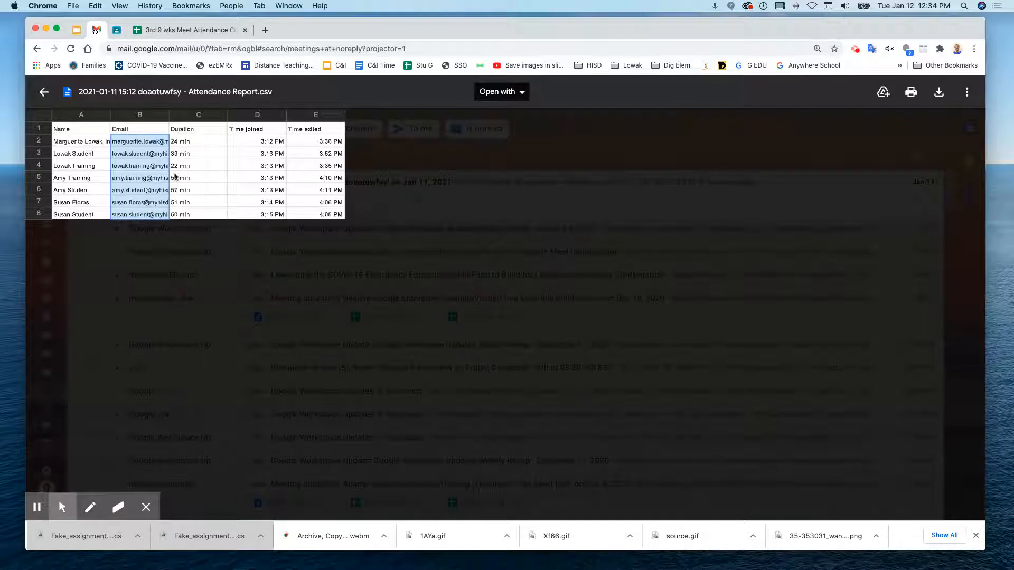
{"action": "left_click", "coordinate": [522, 94]}
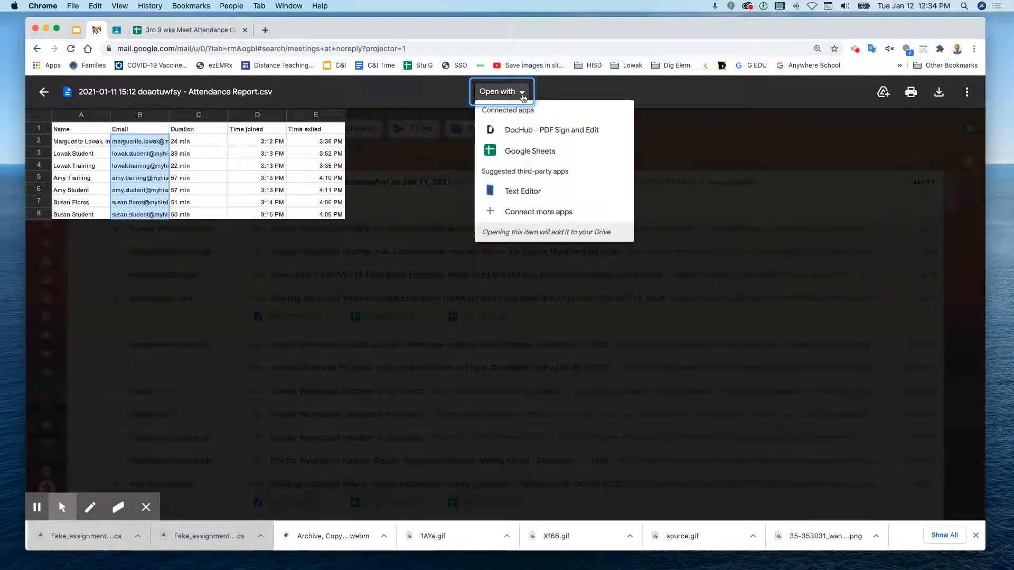
{"action": "left_click", "coordinate": [530, 150]}
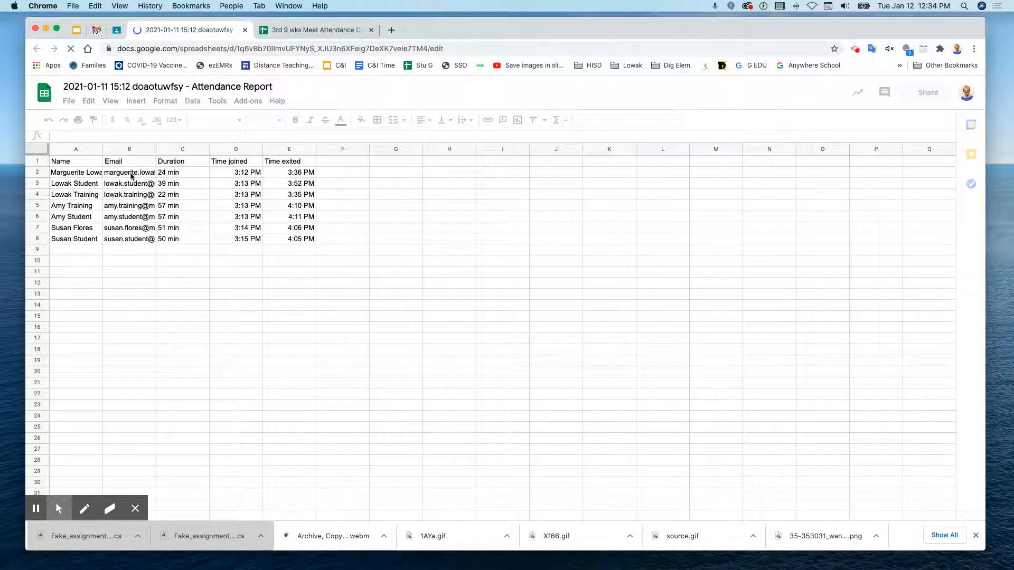
Step: Copy all attendee e-mail addresses in B2:B8 of the Attendance Report and close the report spreadsheet
{"action": "left_click_drag", "start_coordinate": [132, 177], "coordinate": [133, 231]}
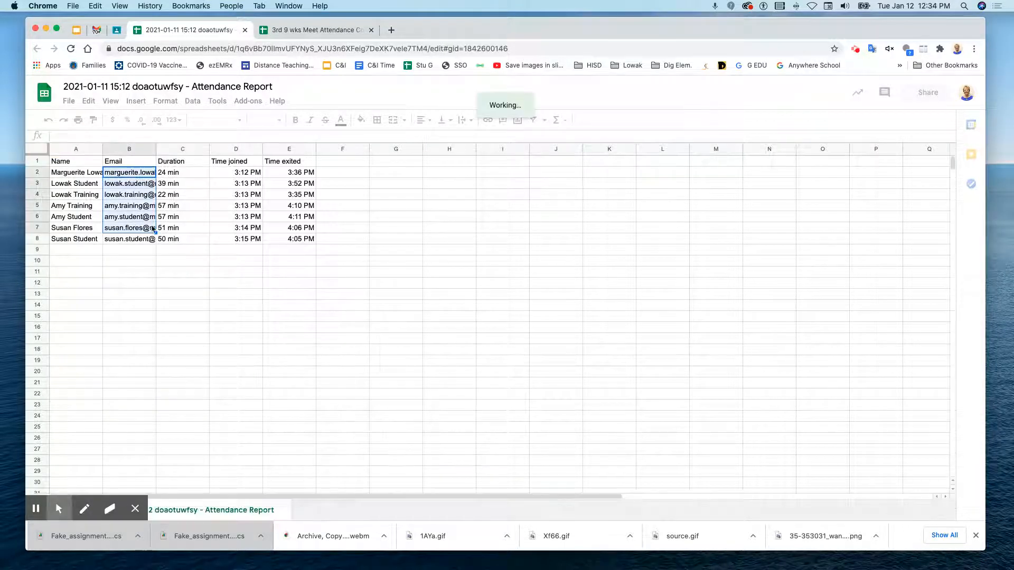
{"action": "left_click", "coordinate": [132, 174]}
{"action": "left_click_drag", "start_coordinate": [132, 175], "coordinate": [135, 239]}
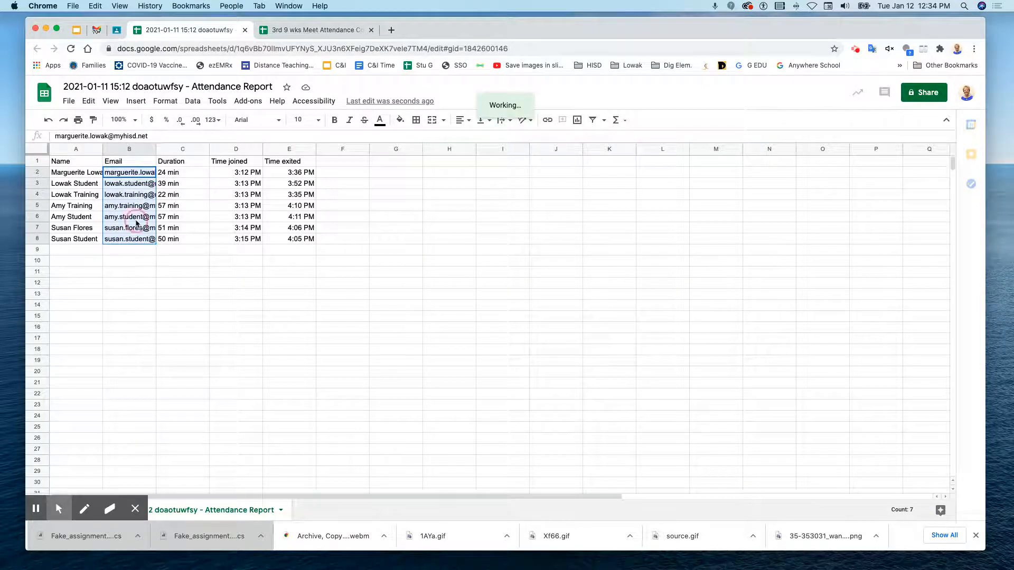
{"action": "right_click", "coordinate": [137, 224]}
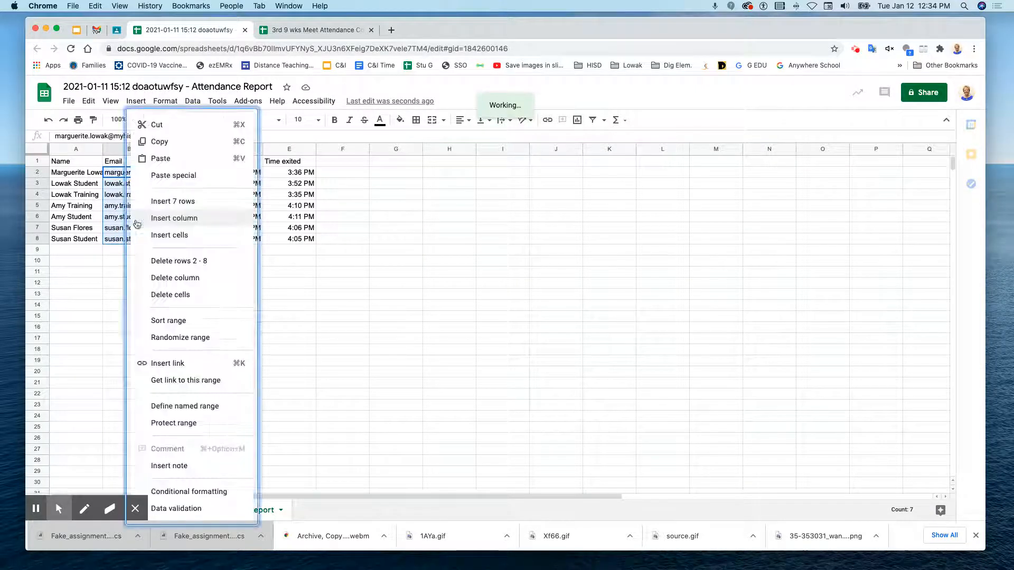
{"action": "left_click", "coordinate": [165, 142]}
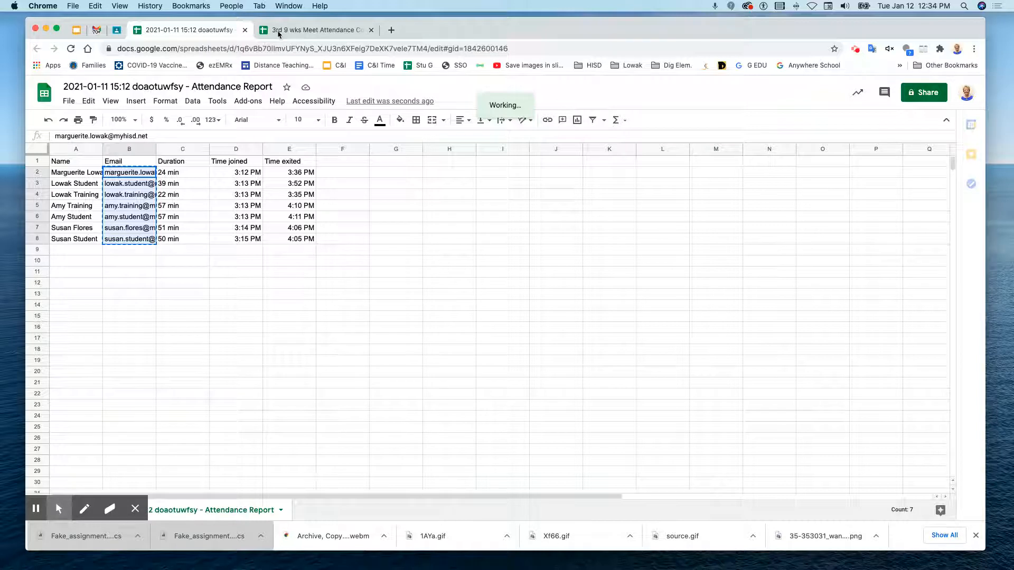
{"action": "left_click", "coordinate": [245, 30]}
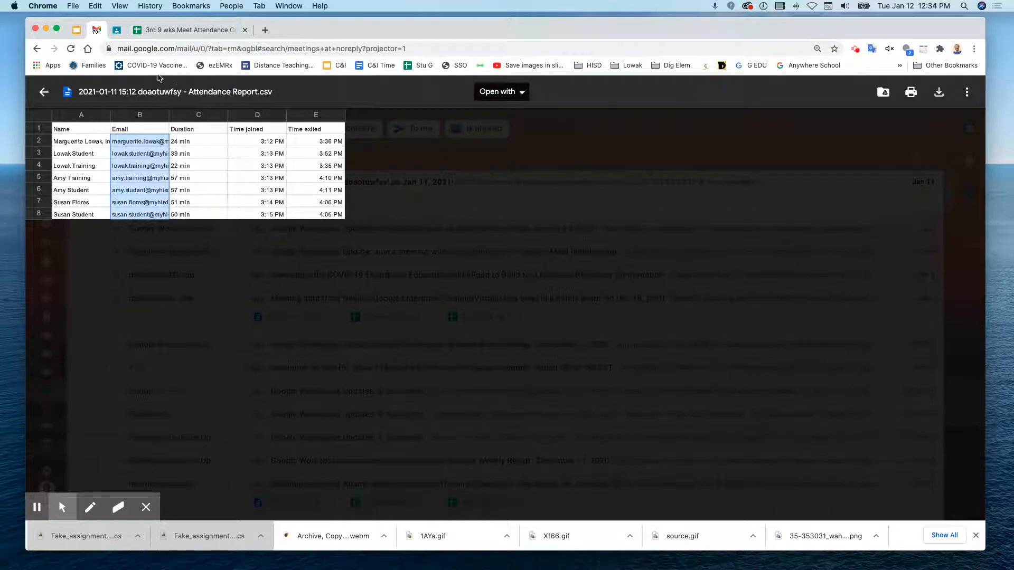
Step: Paste the copied attendee e-mail addresses into the Check-in sheet's day 19 column starting at cell A2 and open the Roster sheet
{"action": "left_click", "coordinate": [165, 33]}
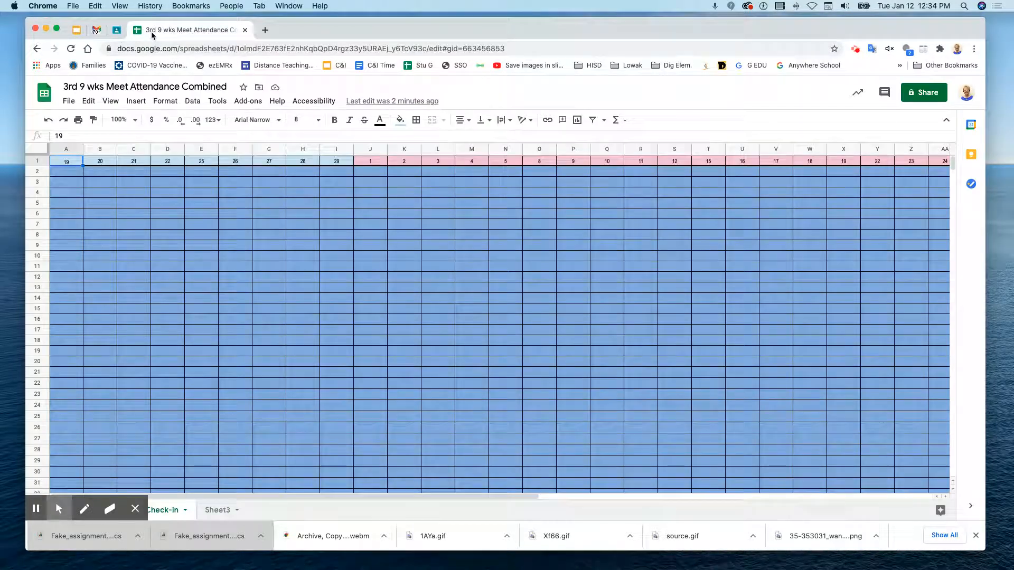
{"action": "left_click", "coordinate": [73, 172]}
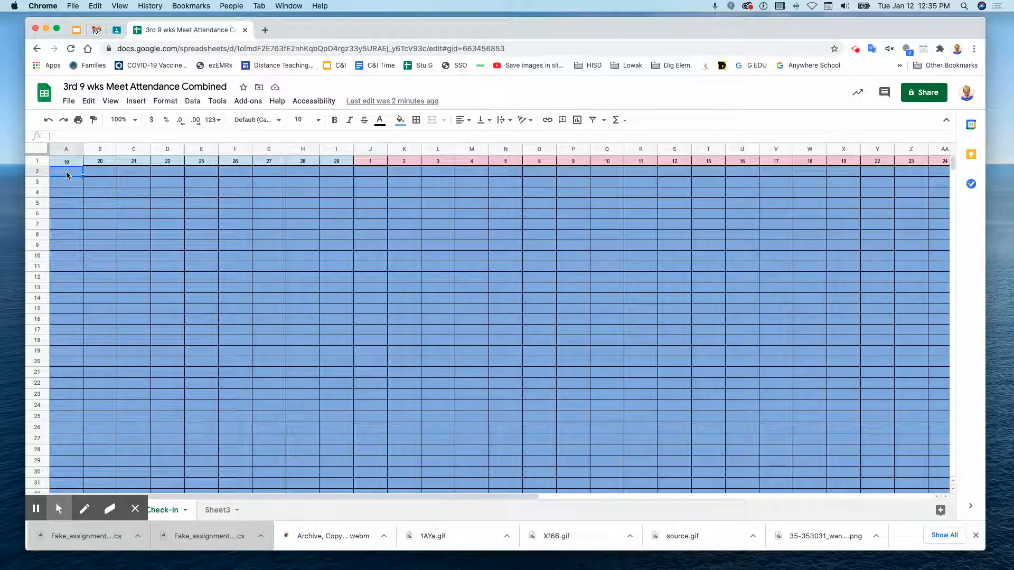
{"action": "right_click", "coordinate": [67, 175]}
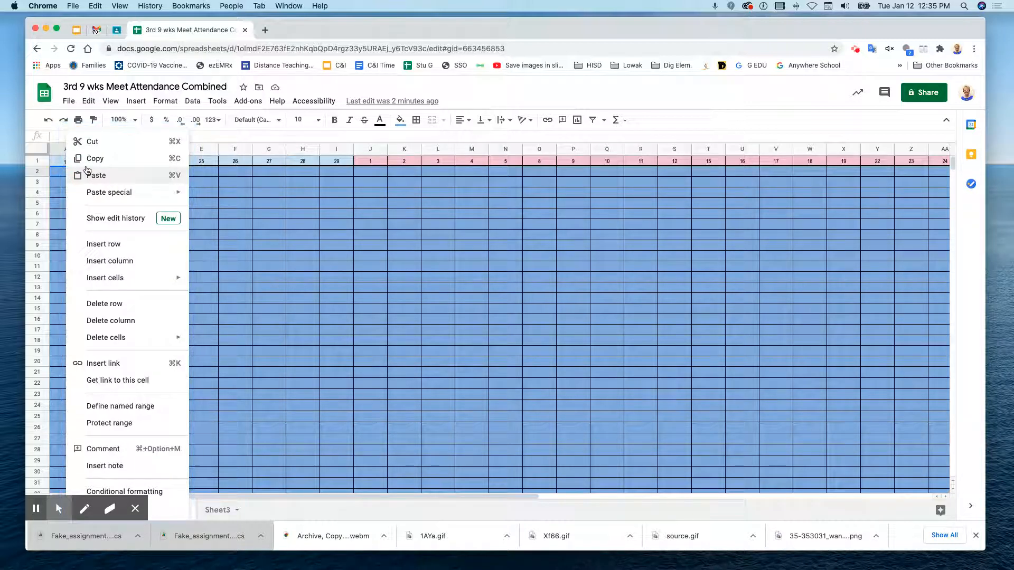
{"action": "left_click", "coordinate": [88, 175]}
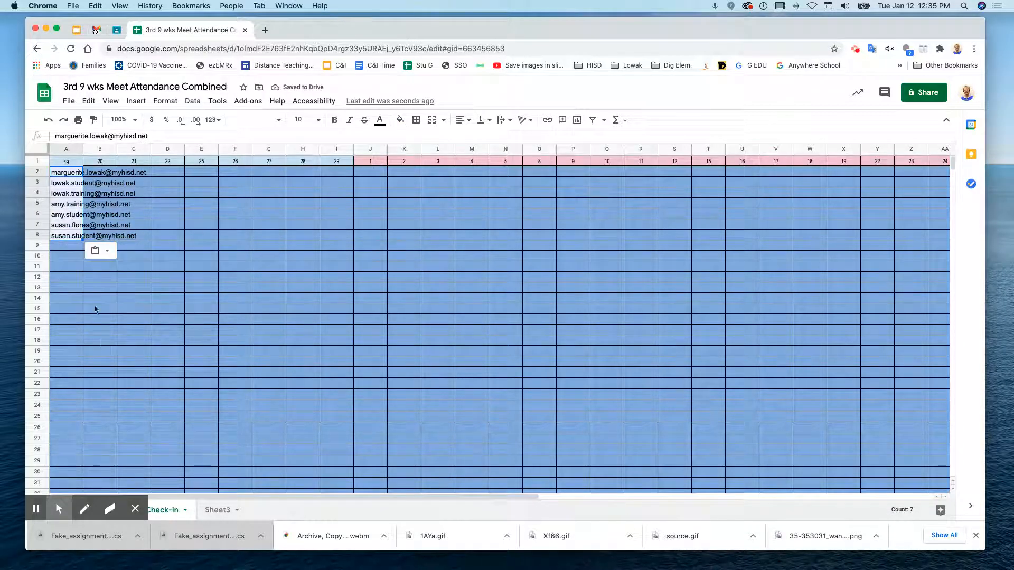
{"action": "left_click", "coordinate": [133, 510]}
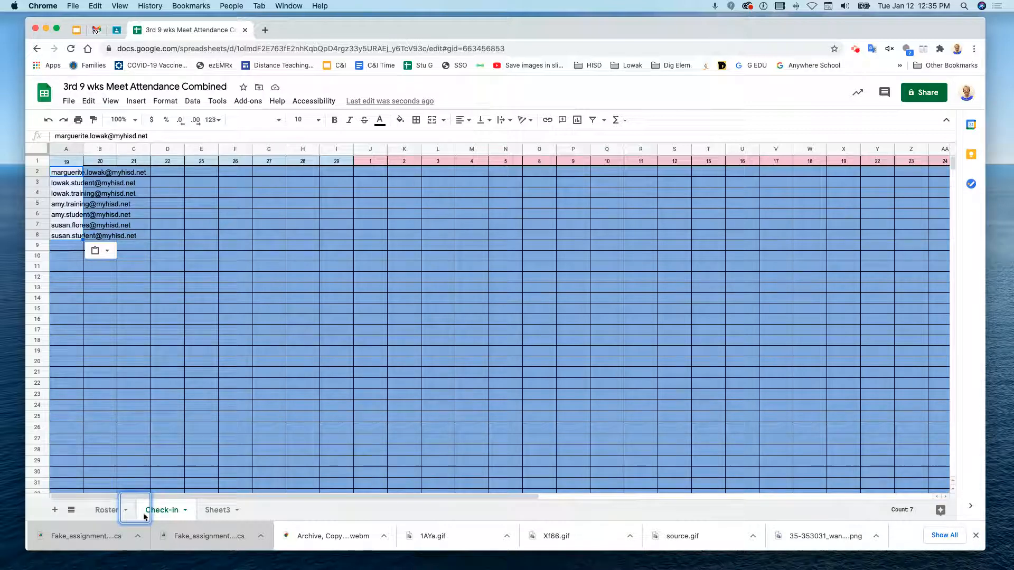
{"action": "left_click", "coordinate": [117, 518]}
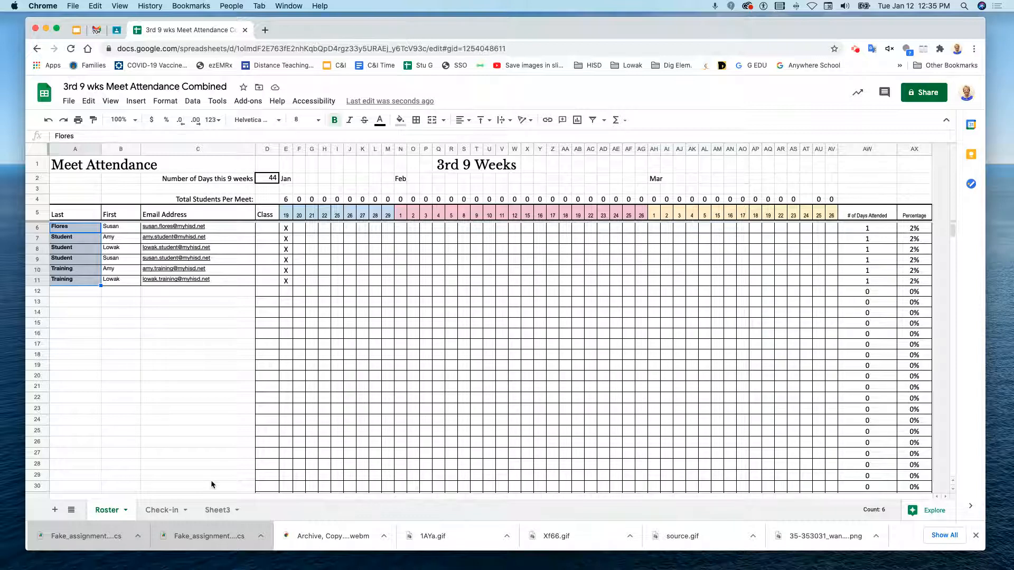
Step: Delete the e-mail address in cell A5 of the Check-in sheet and return to the Roster sheet to check the attendance marks
{"action": "left_click", "coordinate": [168, 509]}
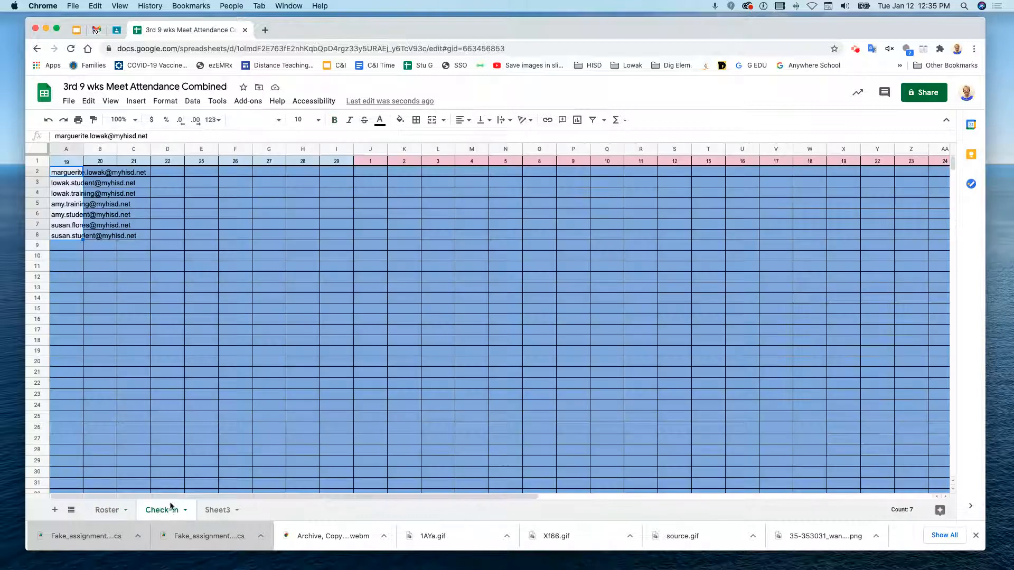
{"action": "left_click", "coordinate": [70, 206]}
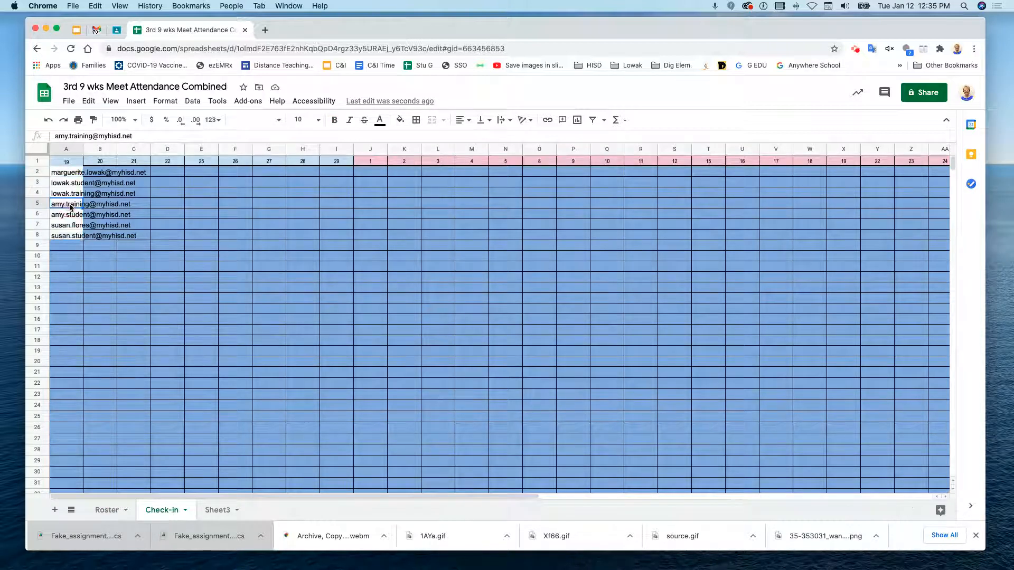
{"action": "key", "text": "BackSpace"}
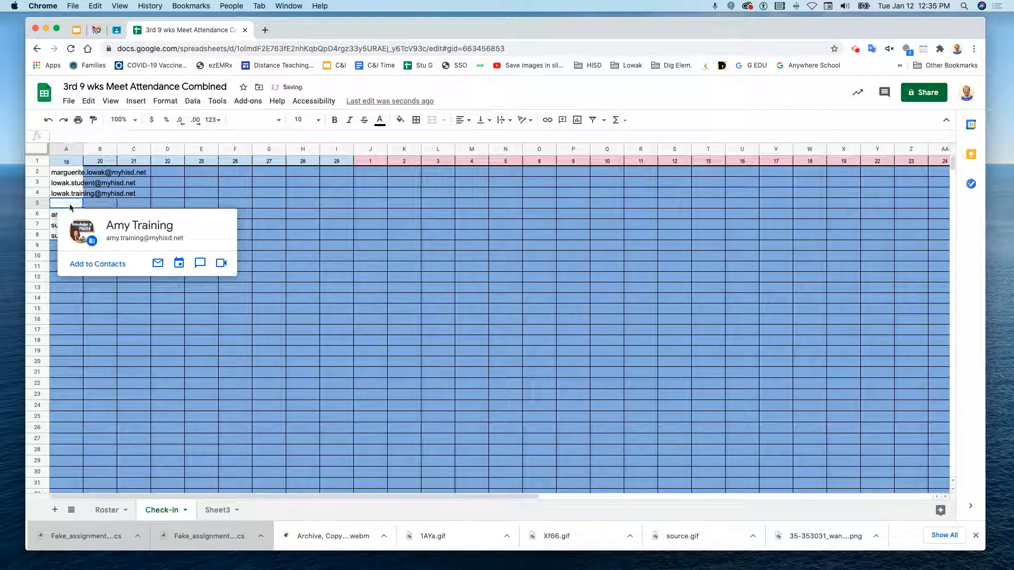
{"action": "left_click", "coordinate": [107, 511]}
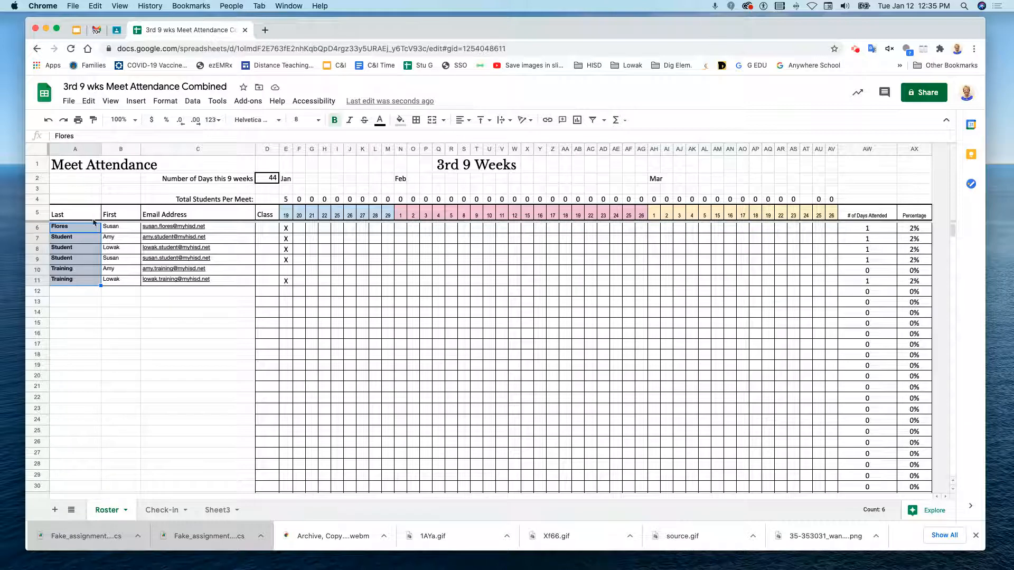
Step: Compare the Check-in sheet with the Attendance Report in Gmail and review the marks on the Roster sheet
{"action": "left_click", "coordinate": [159, 511]}
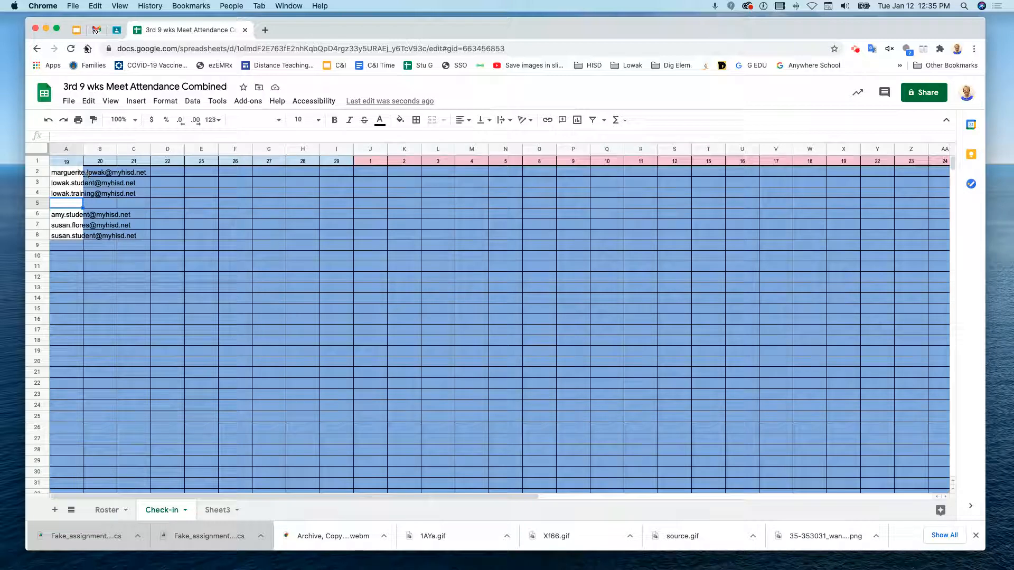
{"action": "left_click", "coordinate": [96, 32]}
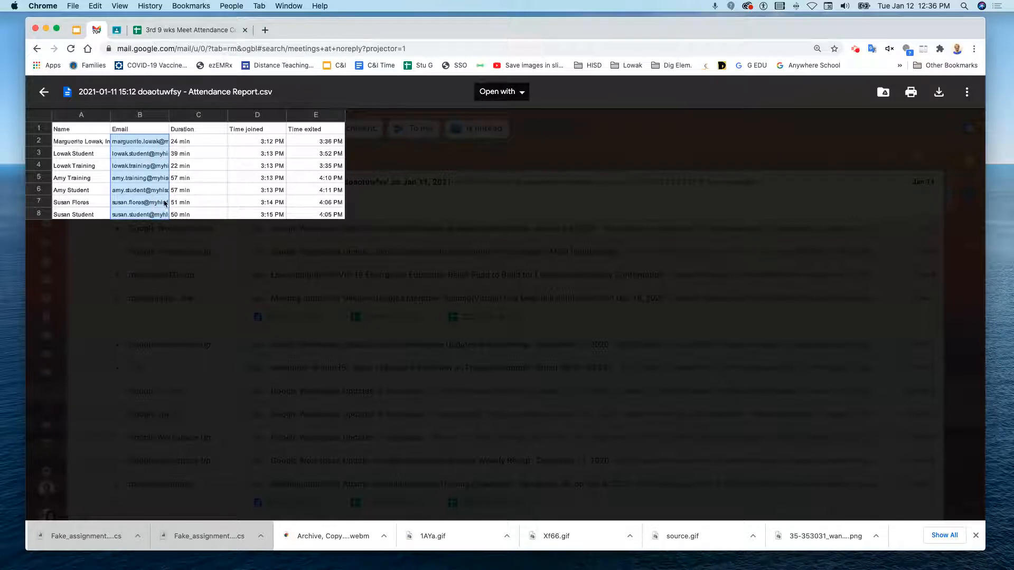
{"action": "left_click", "coordinate": [188, 32]}
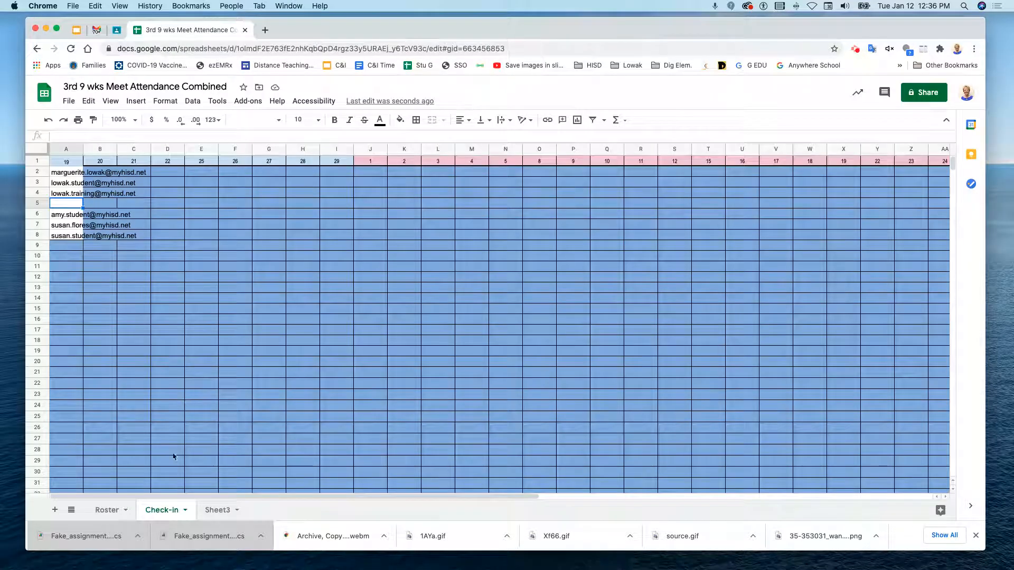
{"action": "left_click", "coordinate": [109, 511]}
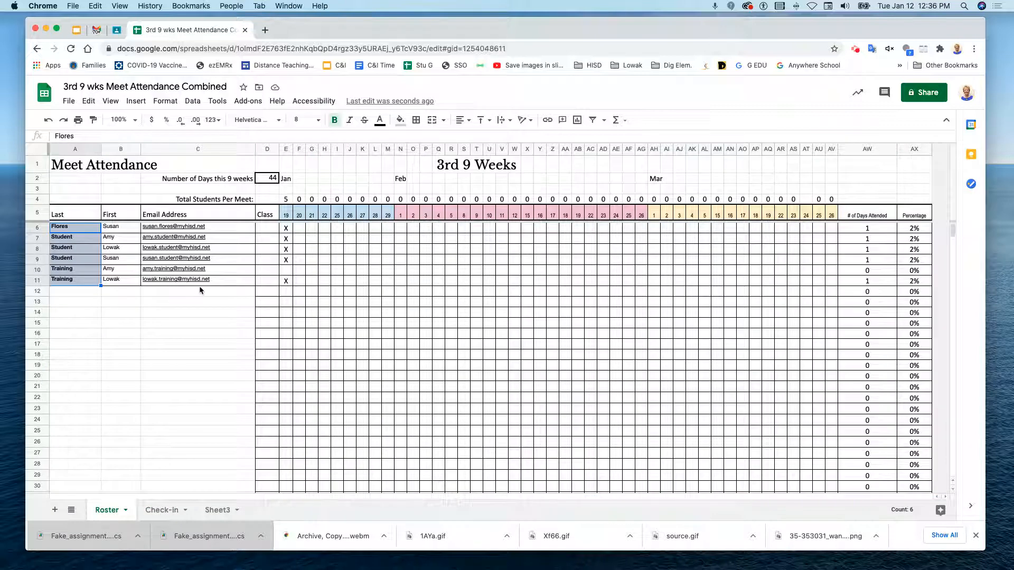
{"action": "mouse_move", "coordinate": [200, 289]}
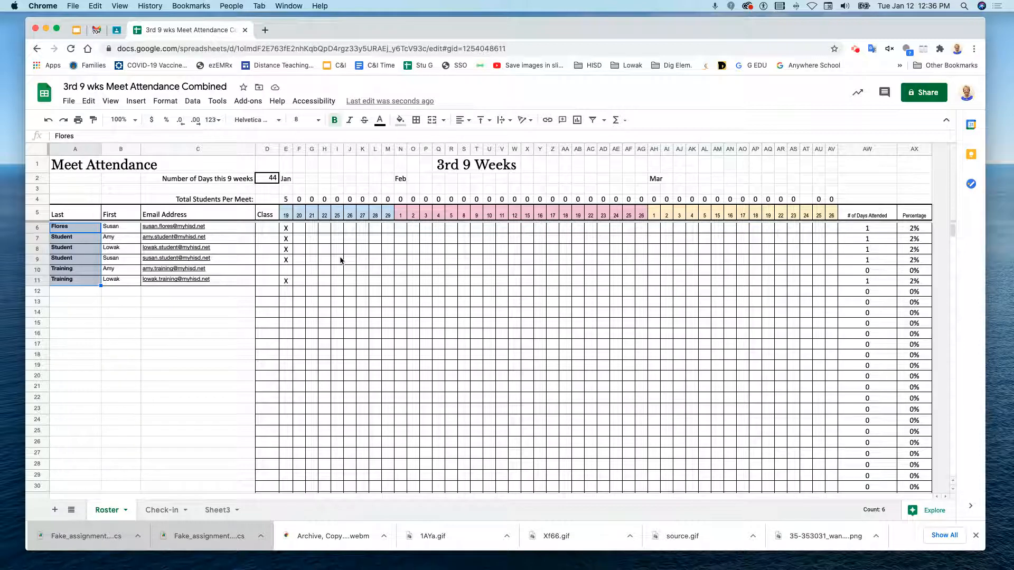
Step: Clear the day 19 attendance formula in Roster cell E7 and enter x there manually
{"action": "left_click", "coordinate": [289, 240]}
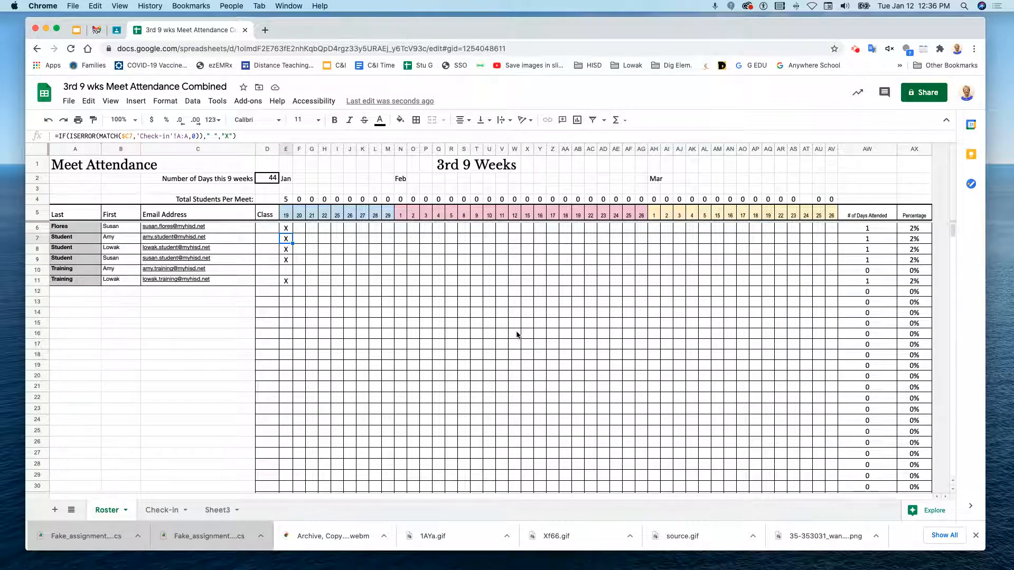
{"action": "key", "text": "Delete"}
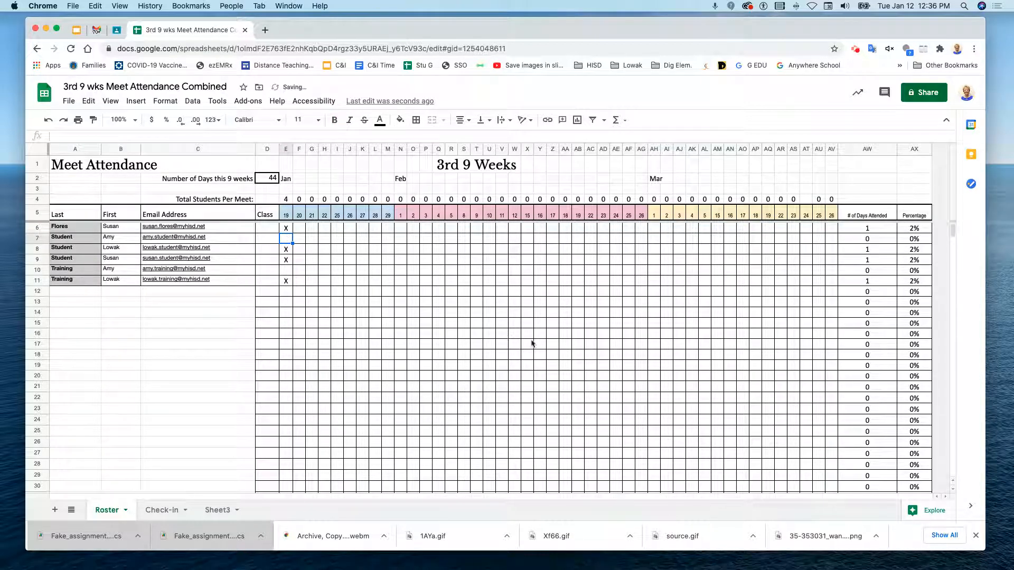
{"action": "left_click", "coordinate": [376, 364]}
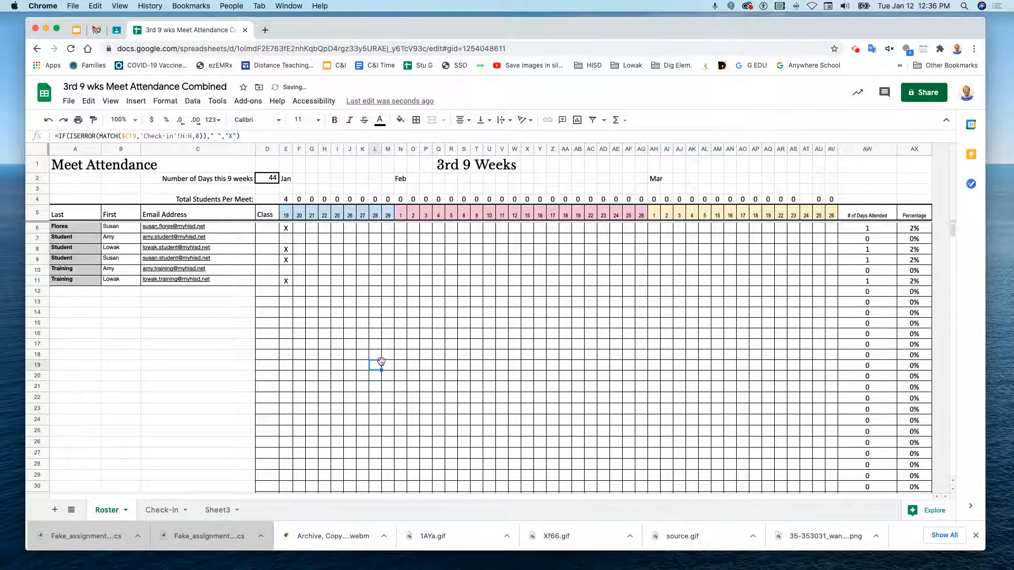
{"action": "left_click", "coordinate": [286, 239]}
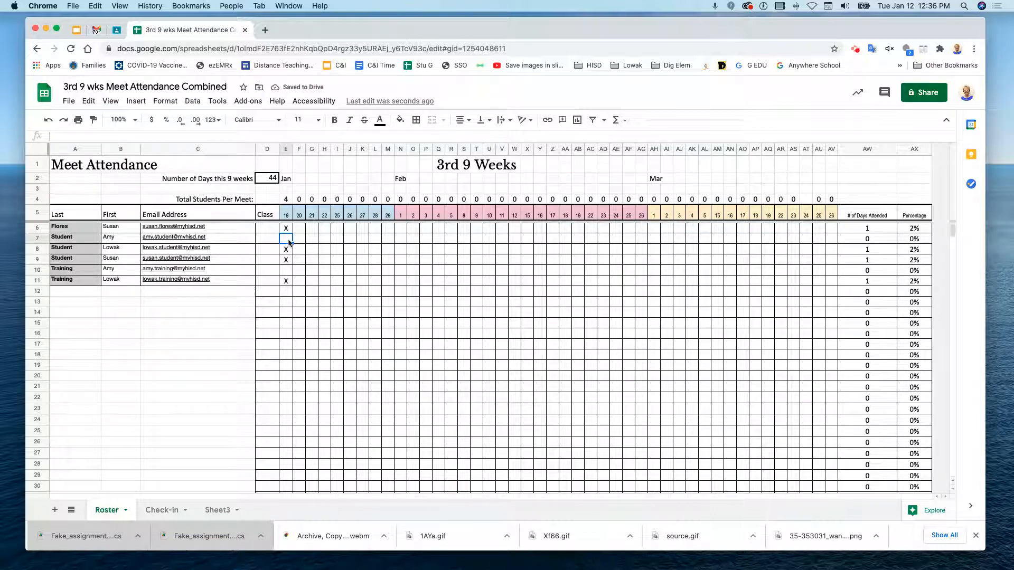
{"action": "type", "text": "x"}
{"action": "left_click", "coordinate": [238, 298]}
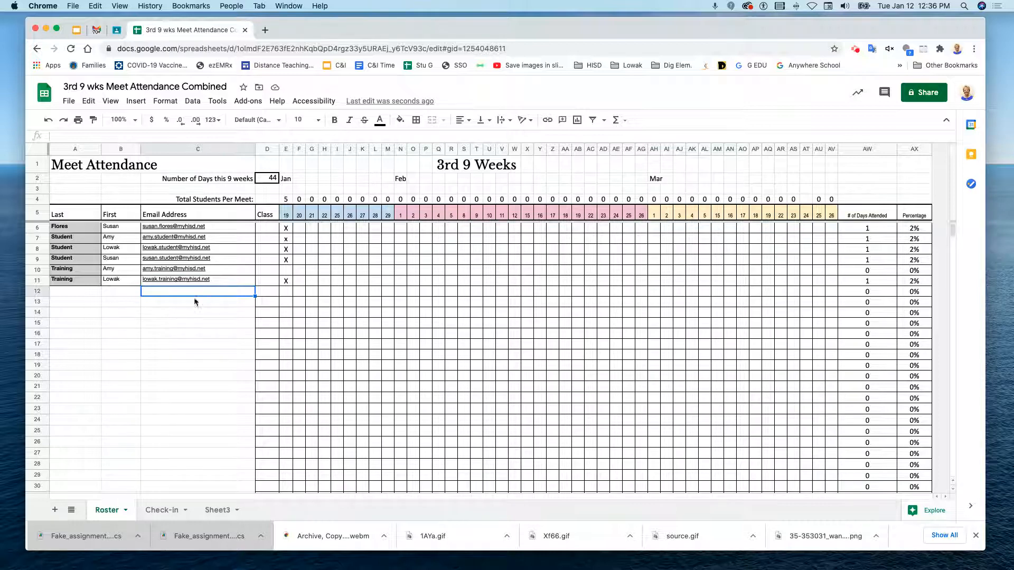
Step: Mark the student in Roster row 10 as present on day 19 by entering x in cell E10
{"action": "left_click", "coordinate": [251, 271]}
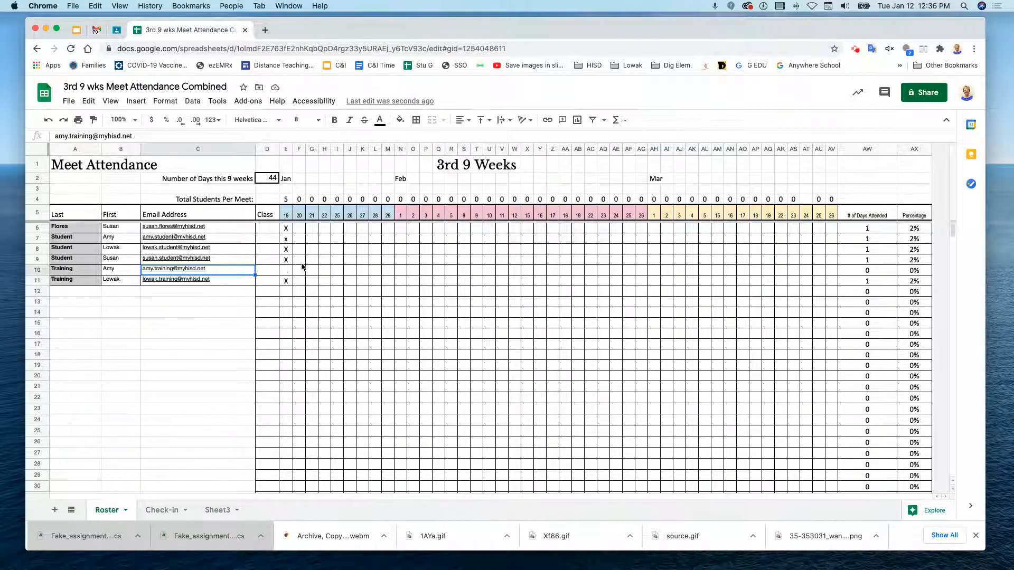
{"action": "left_click", "coordinate": [287, 271]}
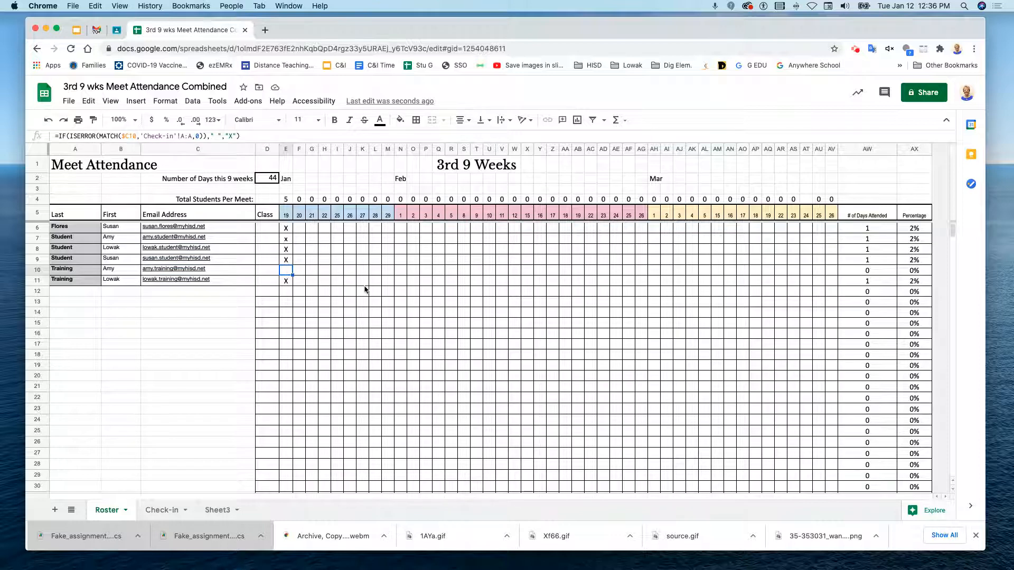
{"action": "left_click", "coordinate": [376, 313]}
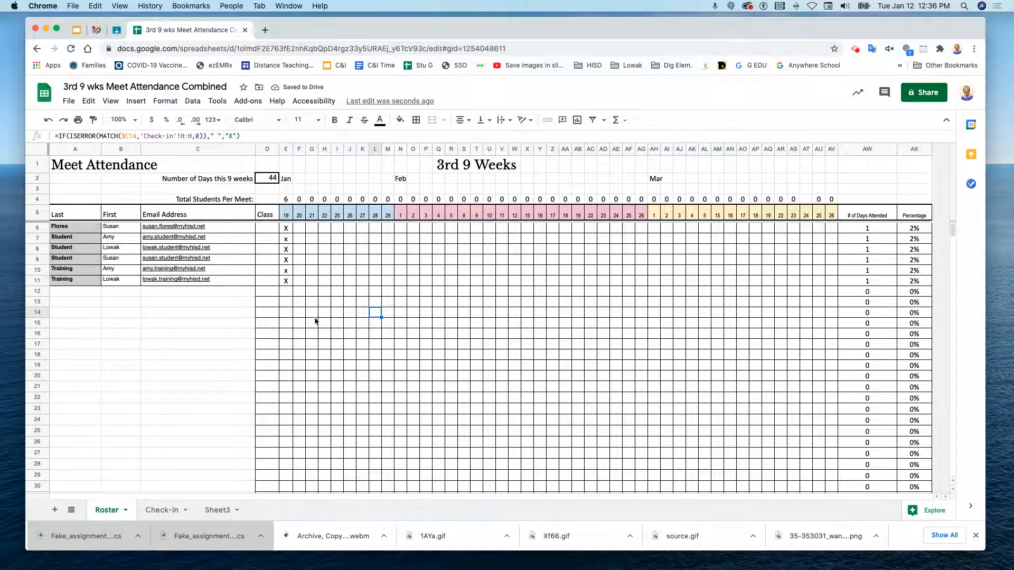
Step: Move the spreadsheet to the * Attendance folder inside Meeting Reports in My Drive
{"action": "mouse_move", "coordinate": [236, 246]}
{"action": "mouse_move", "coordinate": [217, 266]}
{"action": "left_click", "coordinate": [259, 88]}
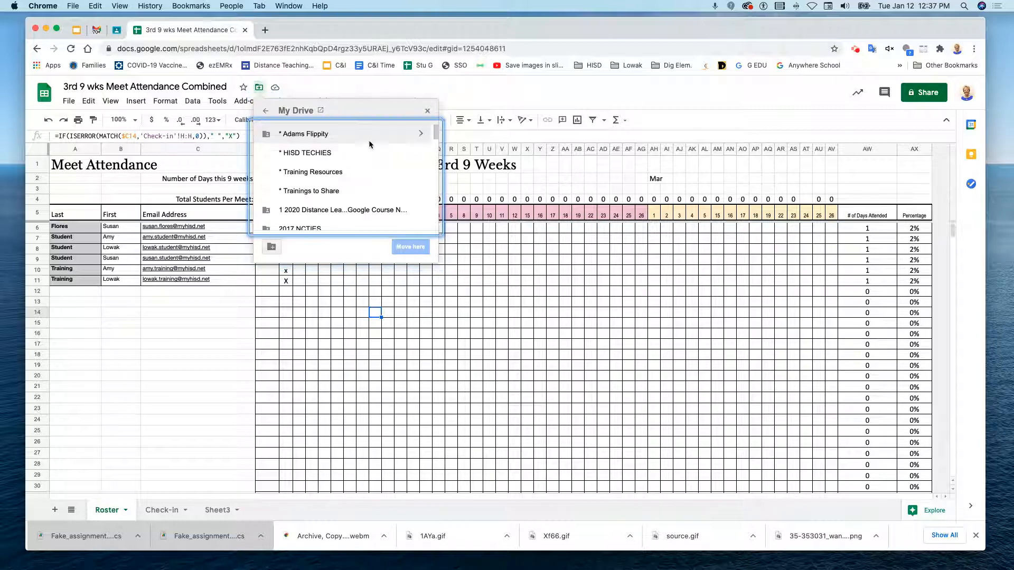
{"action": "left_click", "coordinate": [266, 111]}
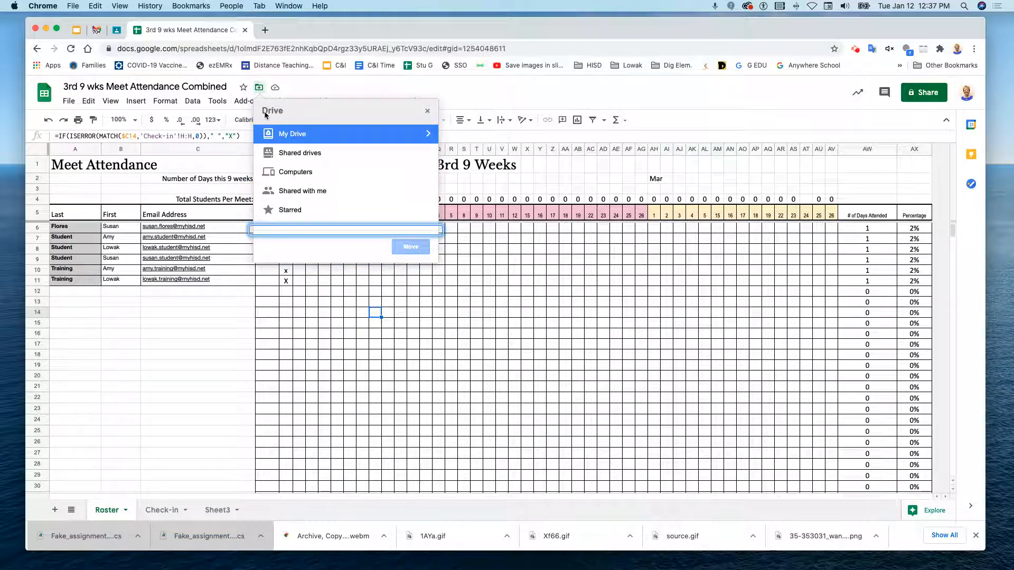
{"action": "left_click", "coordinate": [428, 135]}
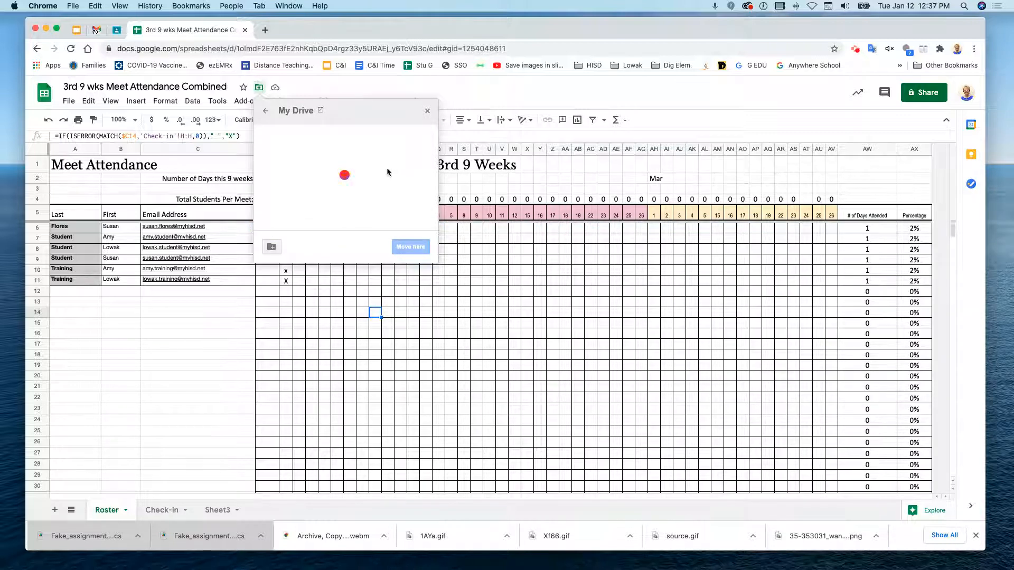
{"action": "scroll", "coordinate": [389, 172], "scroll_direction": "down", "scroll_amount": 5}
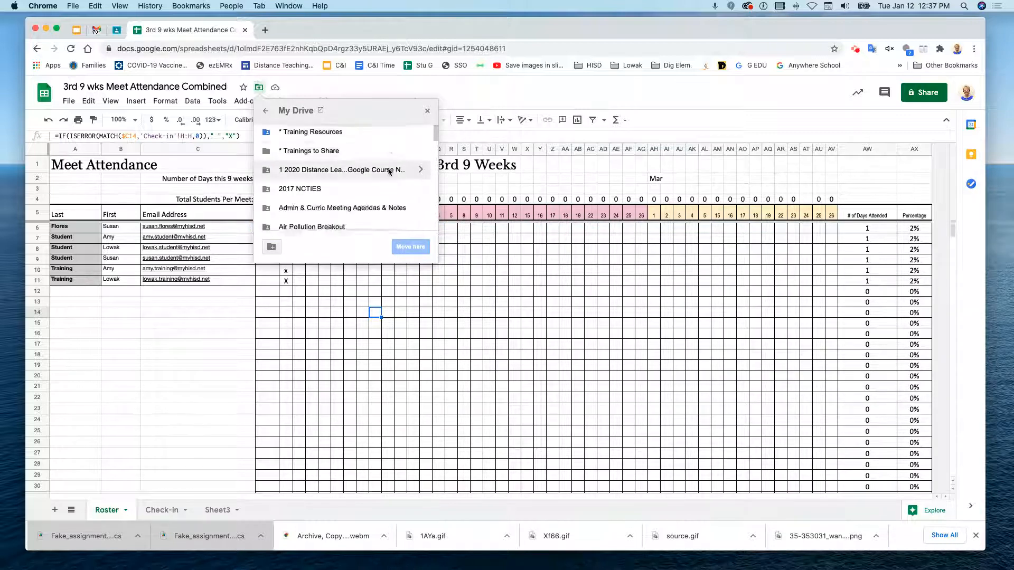
{"action": "scroll", "coordinate": [388, 172], "scroll_direction": "down", "scroll_amount": 10}
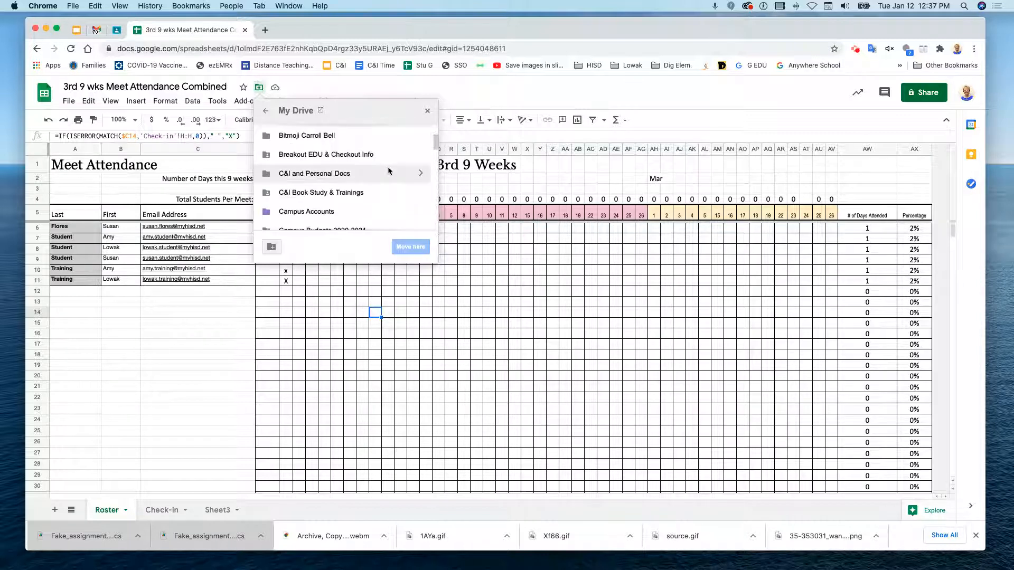
{"action": "scroll", "coordinate": [387, 170], "scroll_direction": "down", "scroll_amount": 10}
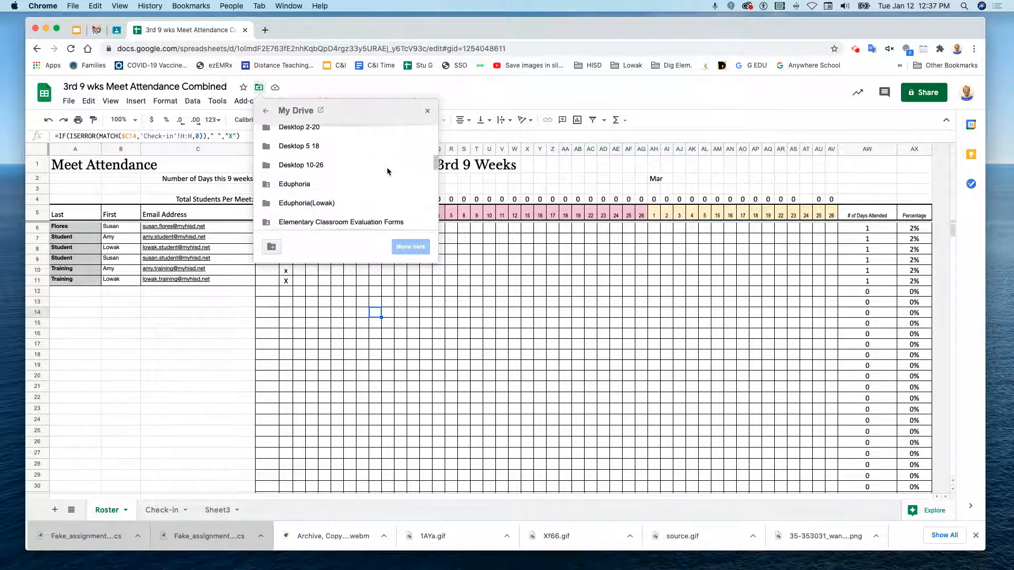
{"action": "scroll", "coordinate": [387, 171], "scroll_direction": "down", "scroll_amount": 10}
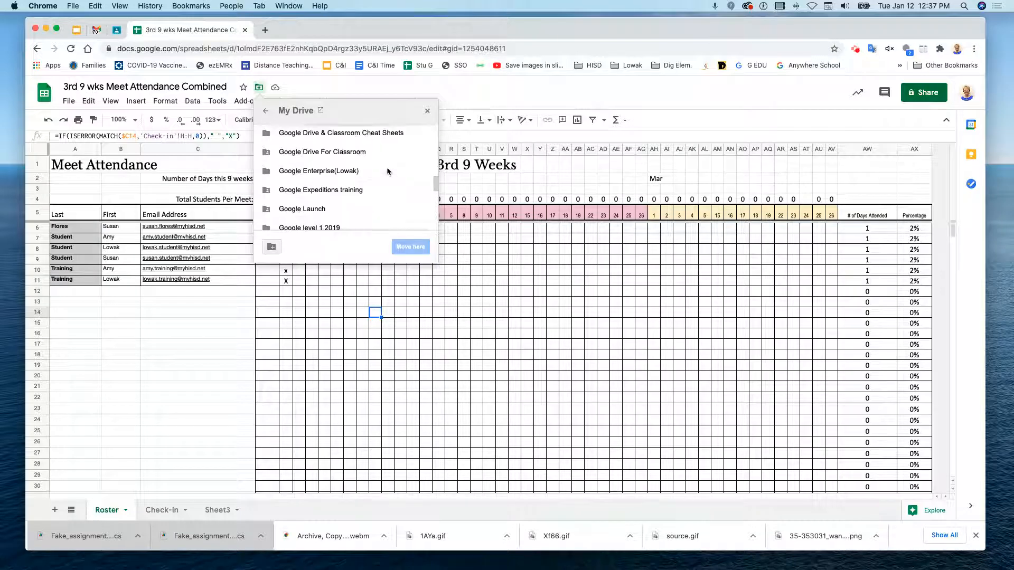
{"action": "scroll", "coordinate": [387, 171], "scroll_direction": "down", "scroll_amount": 10}
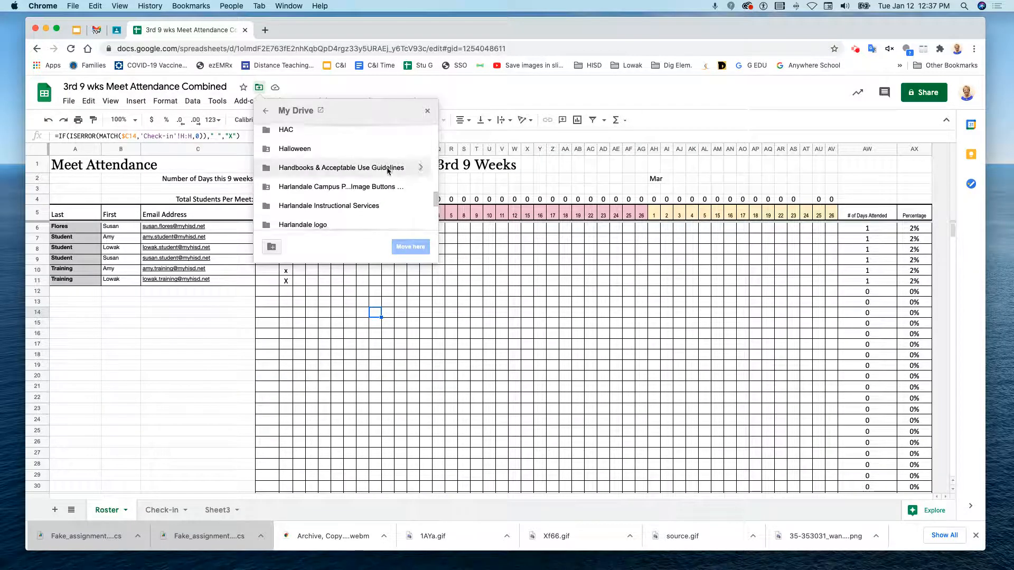
{"action": "scroll", "coordinate": [387, 172], "scroll_direction": "down", "scroll_amount": 3}
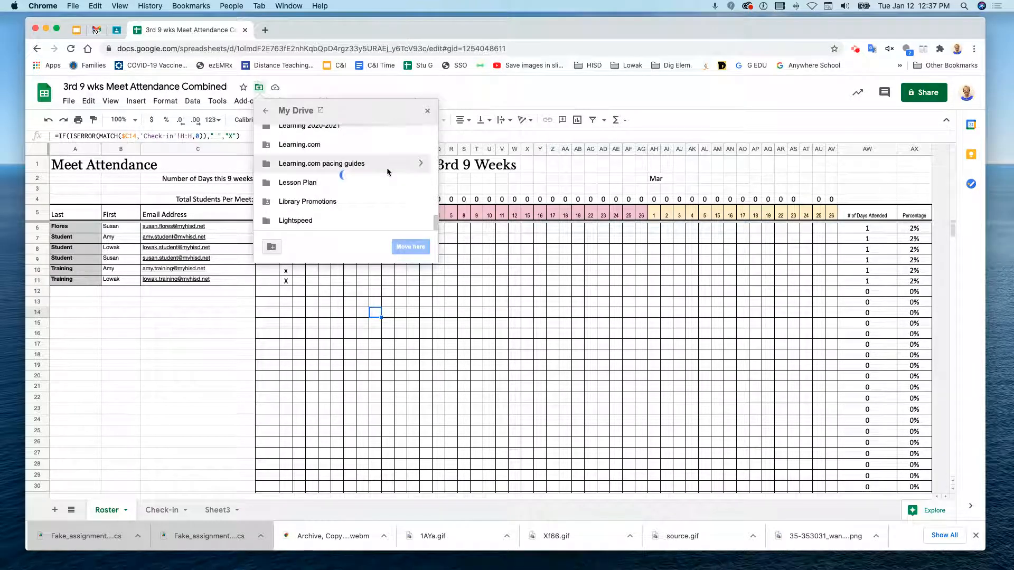
{"action": "scroll", "coordinate": [387, 171], "scroll_direction": "down", "scroll_amount": 5}
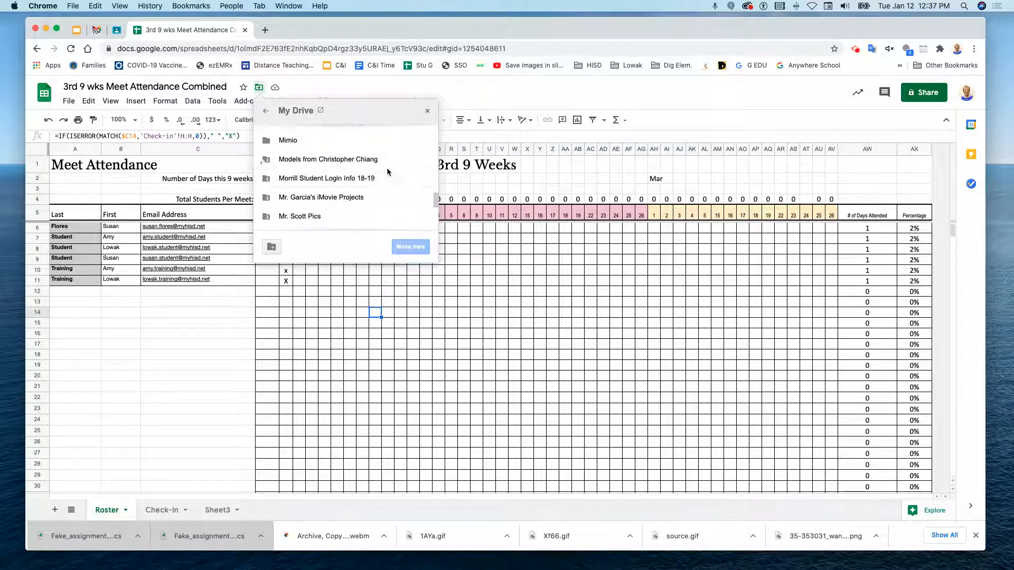
{"action": "scroll", "coordinate": [387, 169], "scroll_direction": "up", "scroll_amount": 1}
{"action": "scroll", "coordinate": [387, 169], "scroll_direction": "up", "scroll_amount": 1}
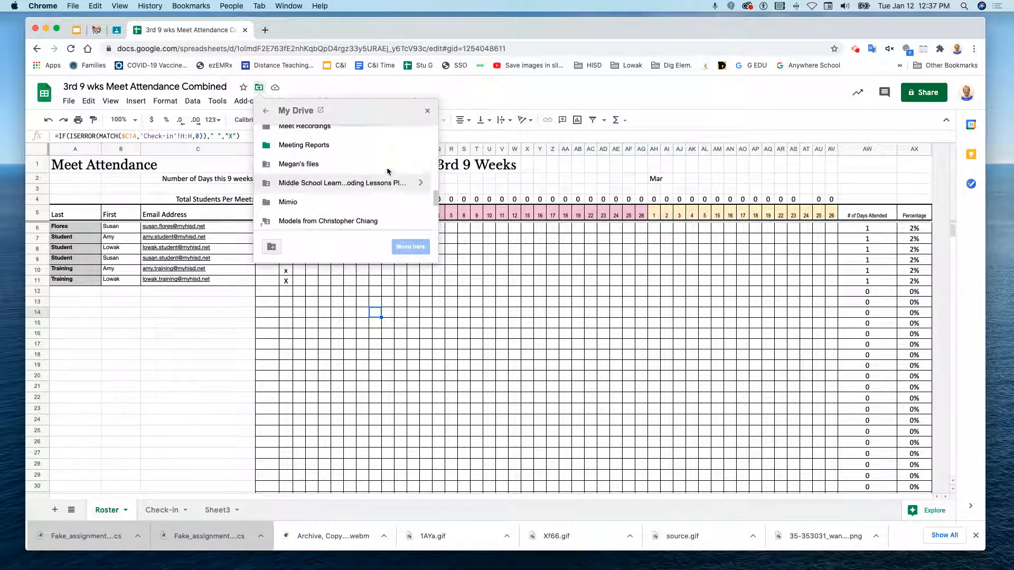
{"action": "left_click", "coordinate": [422, 146]}
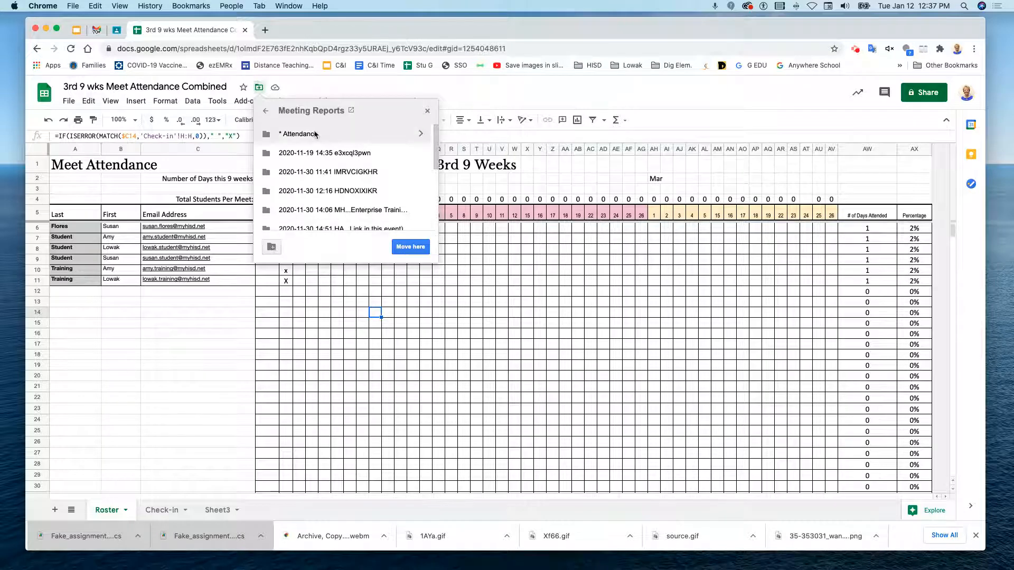
{"action": "left_click", "coordinate": [422, 136]}
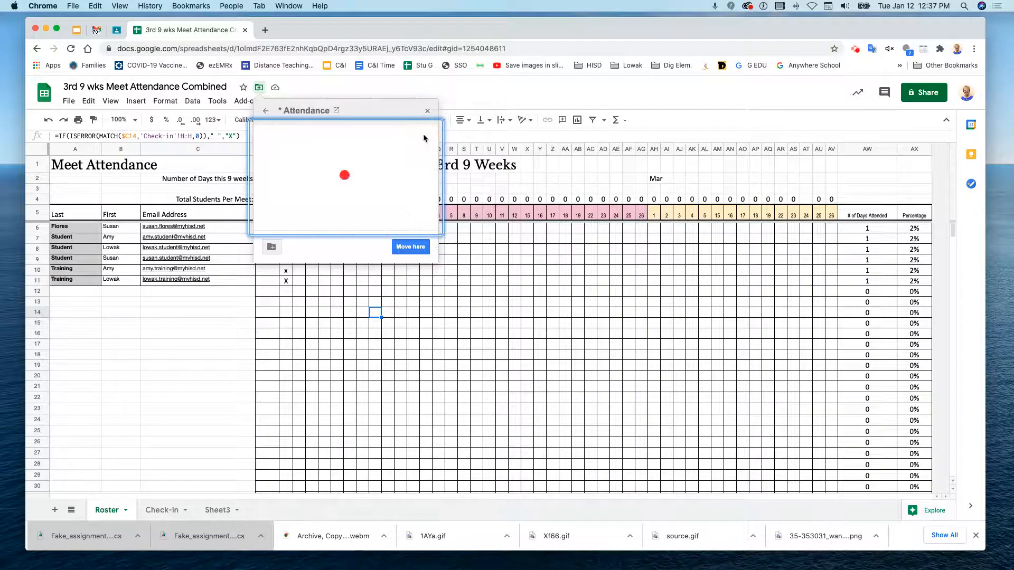
{"action": "left_click", "coordinate": [404, 247]}
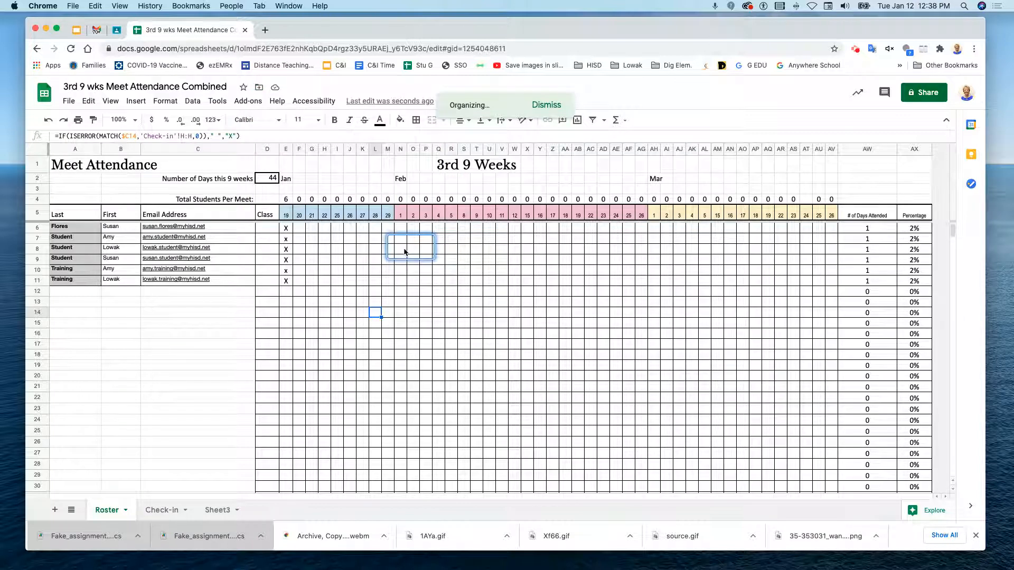